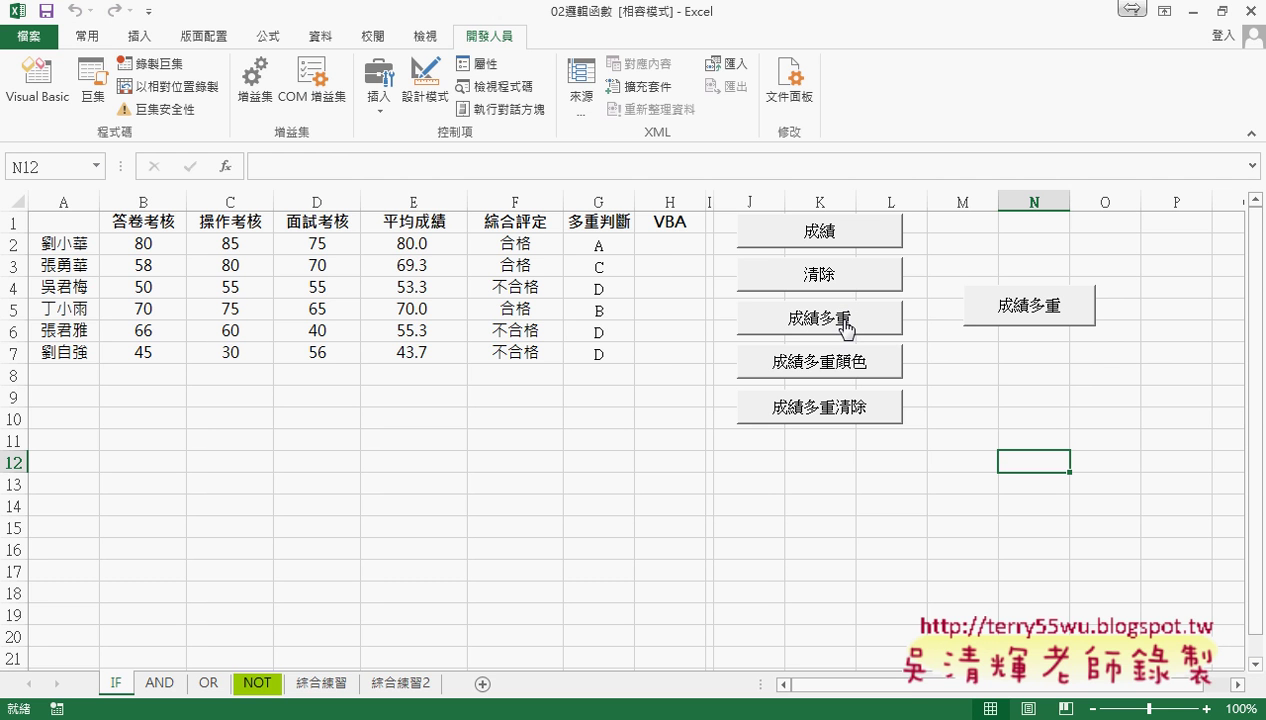
Fill H2:H7 with grades from the 成績多重 macro and left-align them.
left_click(812, 285)
left_click(792, 322)
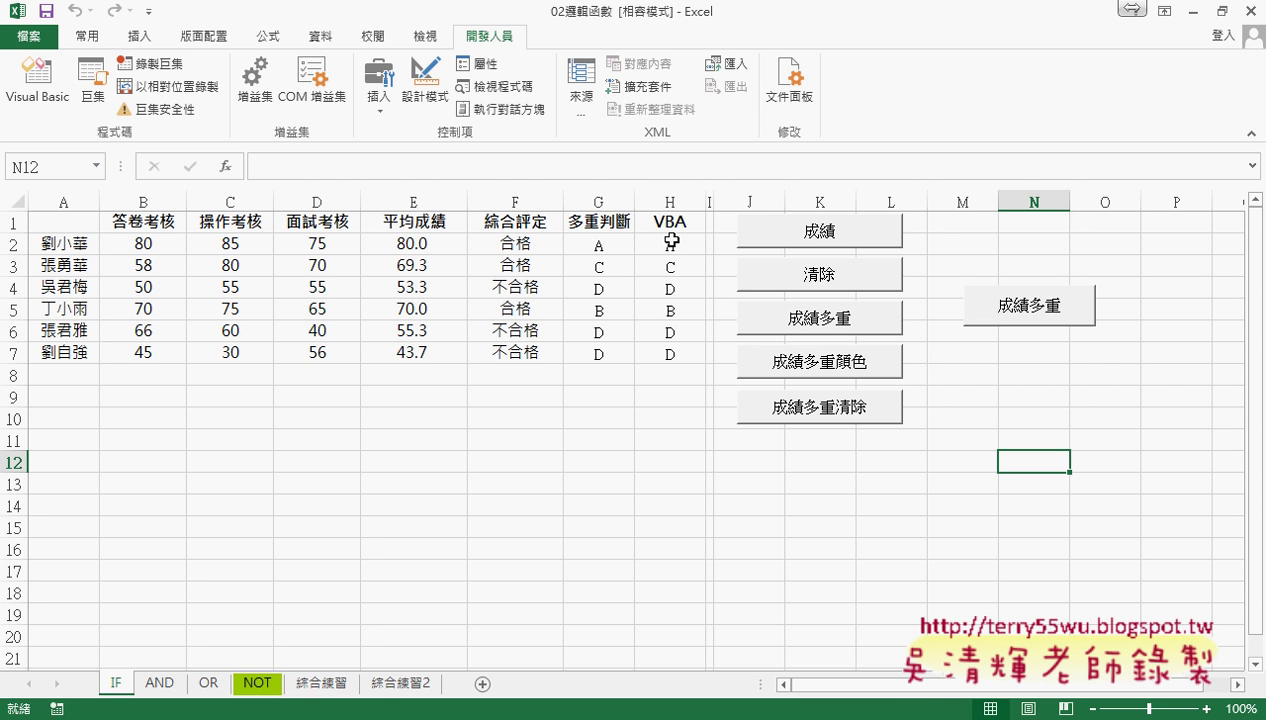
left_click_drag(670, 243, 671, 356)
left_click(70, 38)
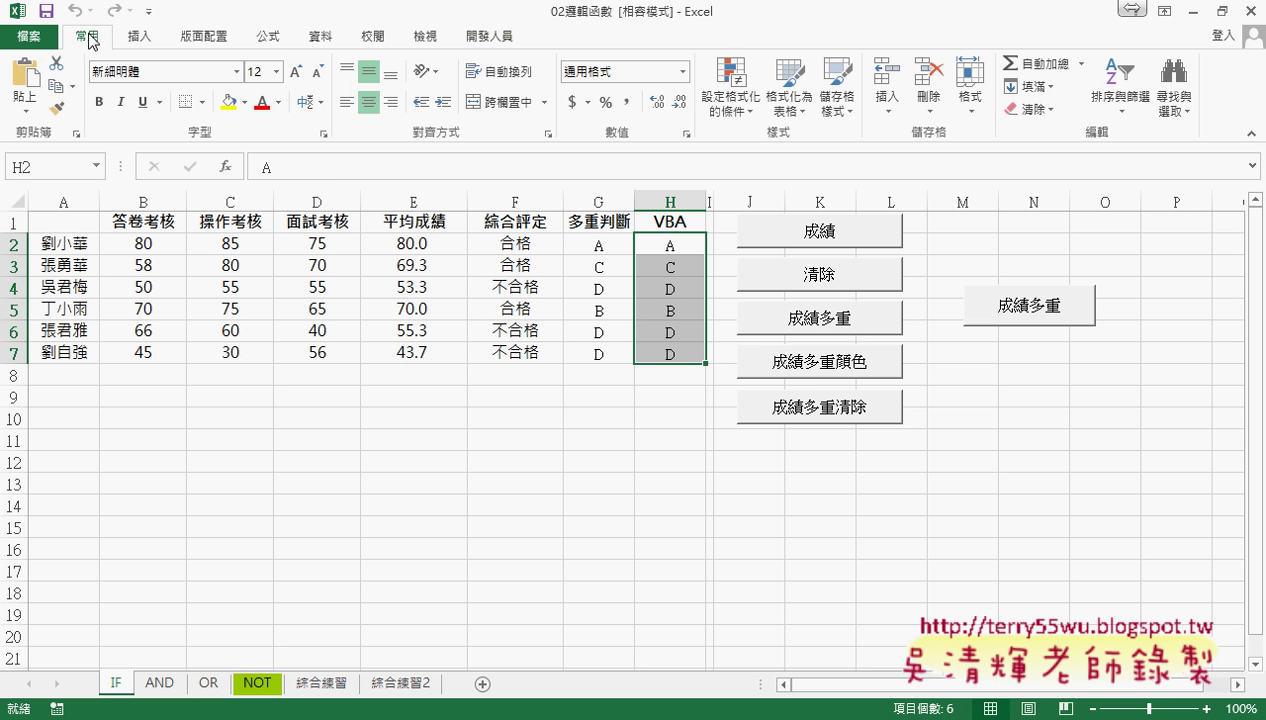
left_click(350, 104)
Clear and rerun 成績多重 to refill H2:H7 with grades A, C, D, B, D, D.
left_click(605, 461)
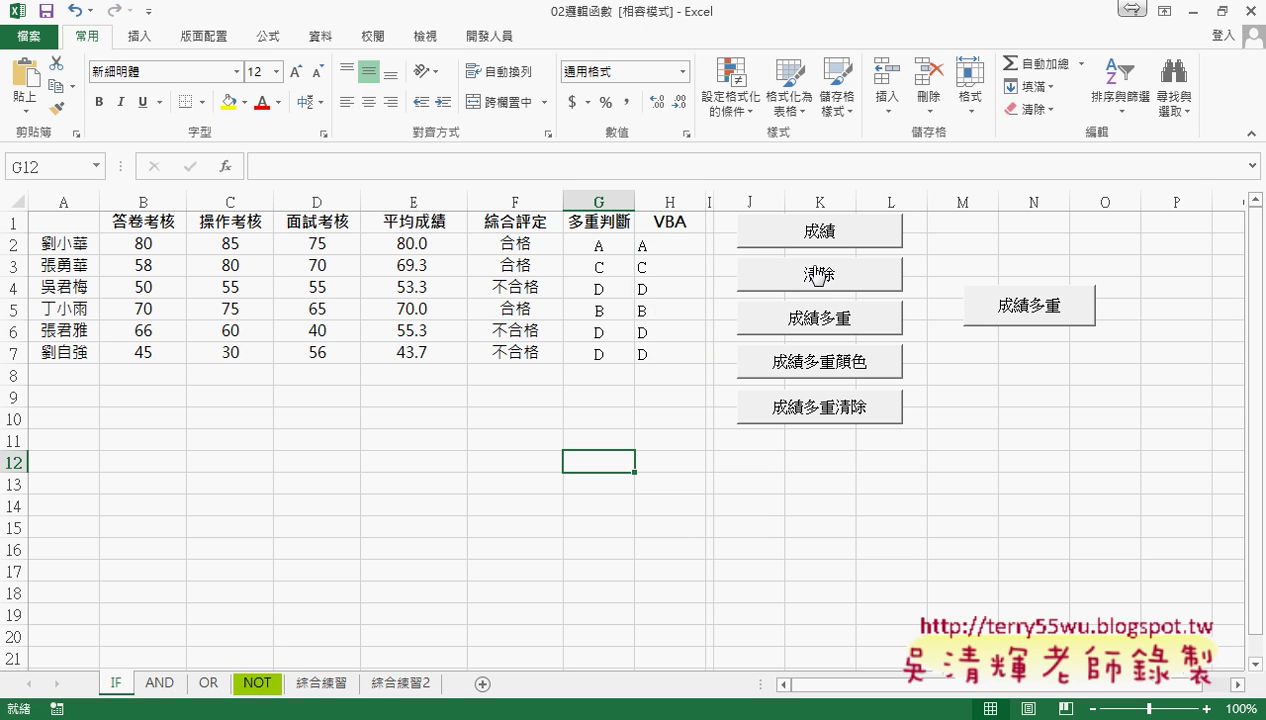
left_click(816, 274)
left_click(829, 320)
left_click_drag(662, 245, 671, 351)
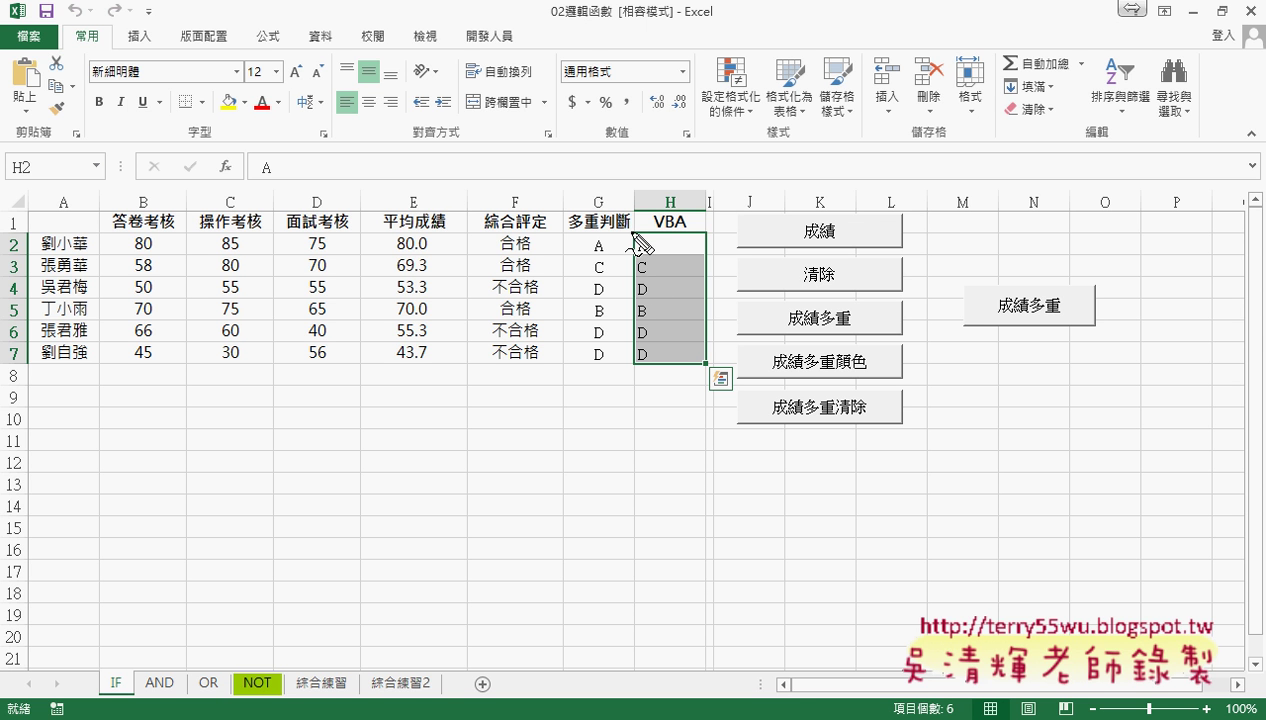
mouse_move(634, 238)
left_mouse_down()
mouse_move(717, 378)
mouse_move(636, 365)
left_mouse_up()
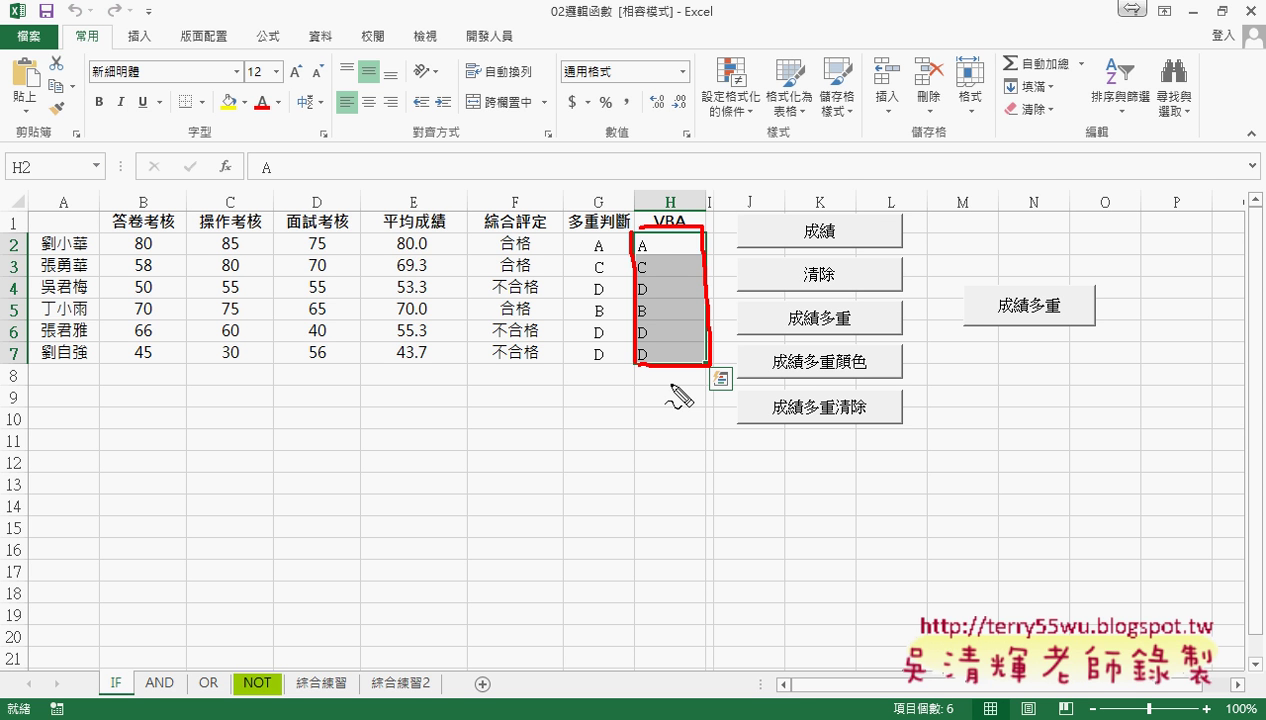
key("Escape")
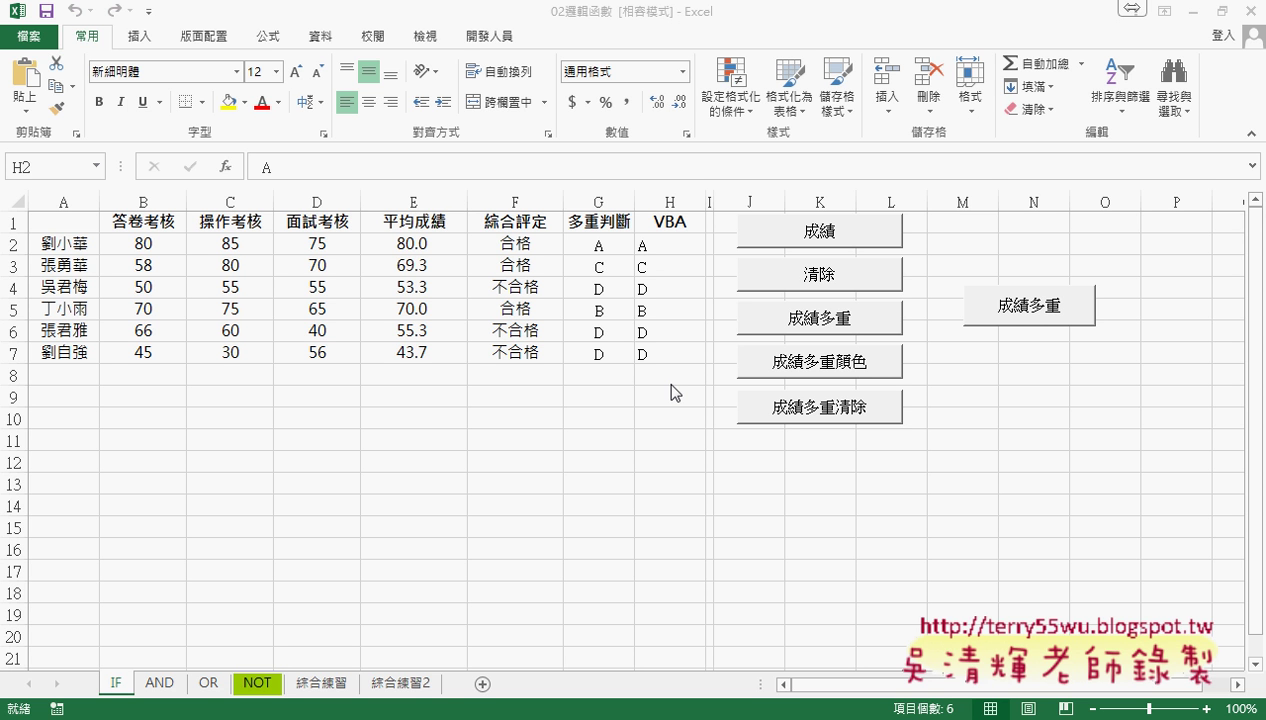
Open the 成績多重 button's assigned macro code in the VBA editor via 指定巨集.
left_click(860, 323)
right_click(860, 325)
left_click(915, 474)
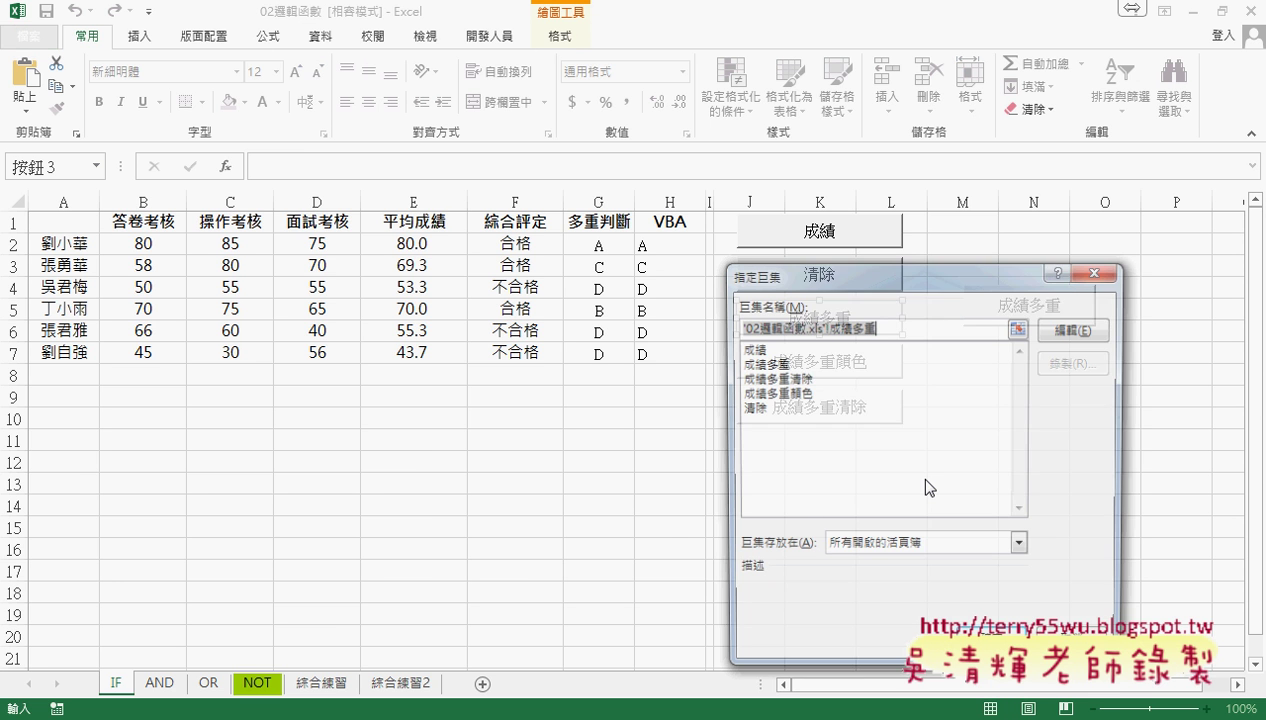
left_click(1077, 329)
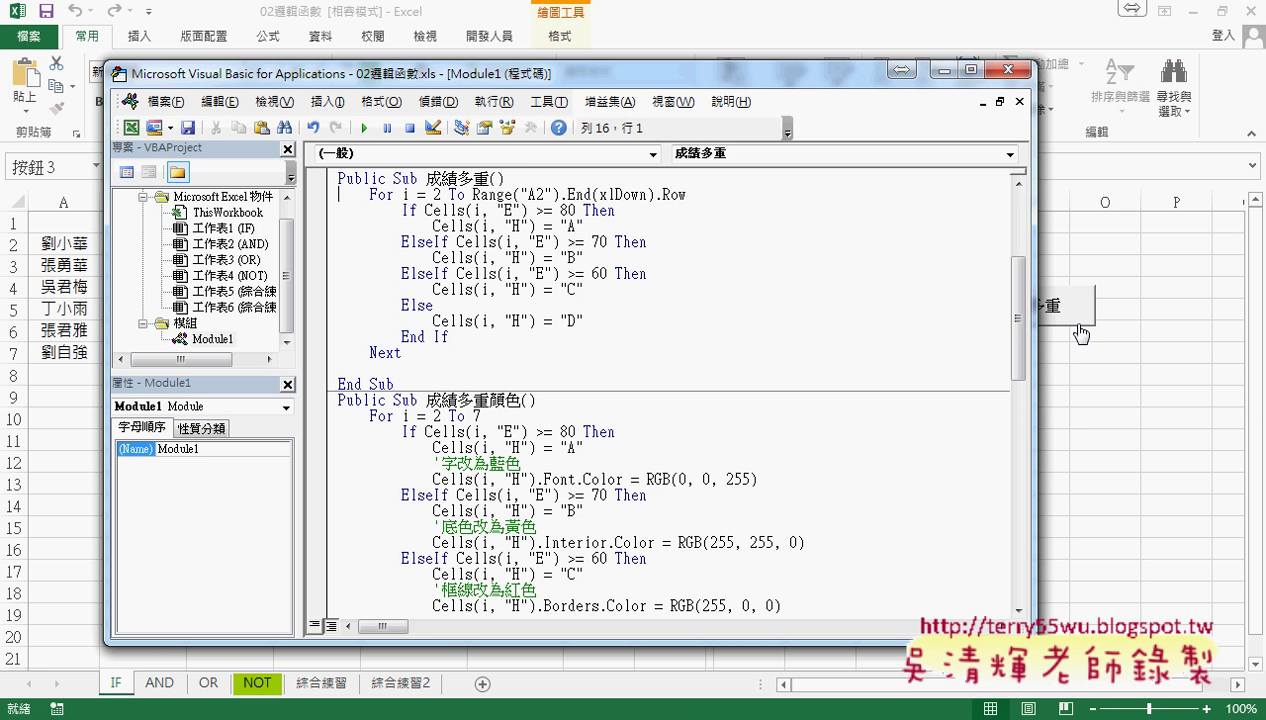
Position the editor beside the sheet and start an indented line before End Sub.
left_click_drag(675, 73, 811, 70)
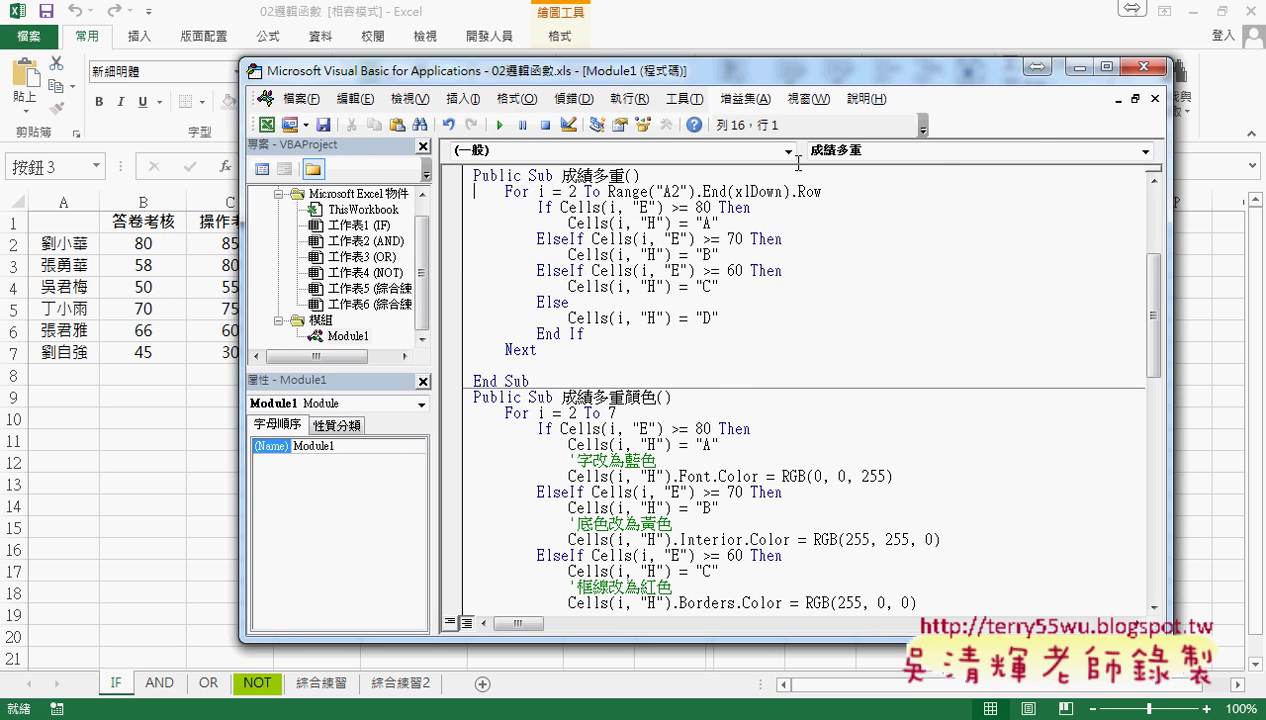
left_click_drag(562, 349, 458, 191)
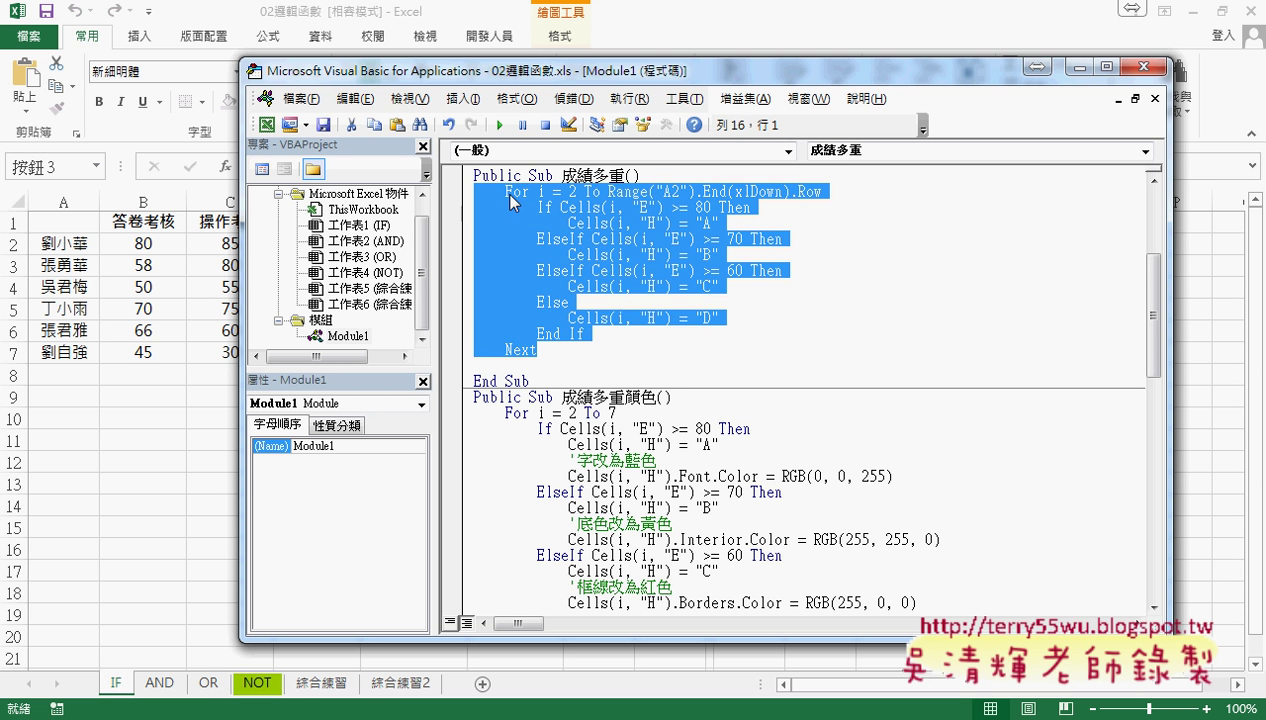
left_click(534, 365)
key("Tab")
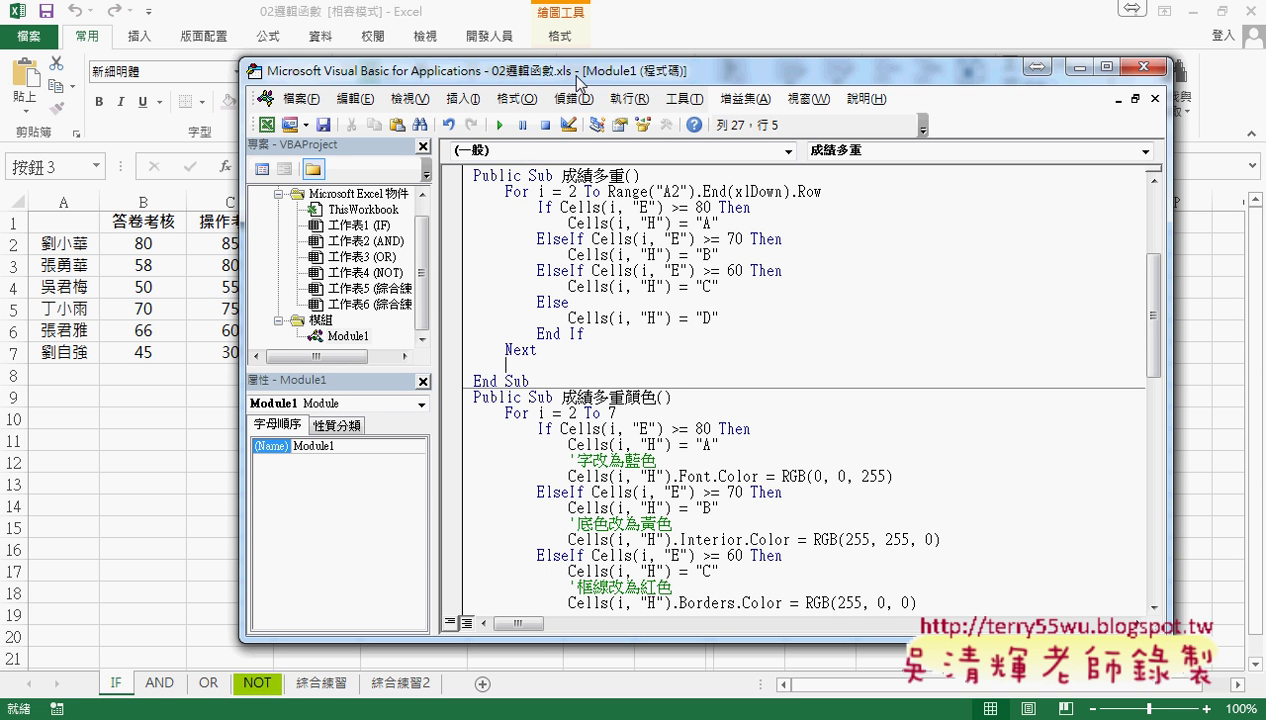
left_click_drag(578, 82, 1042, 78)
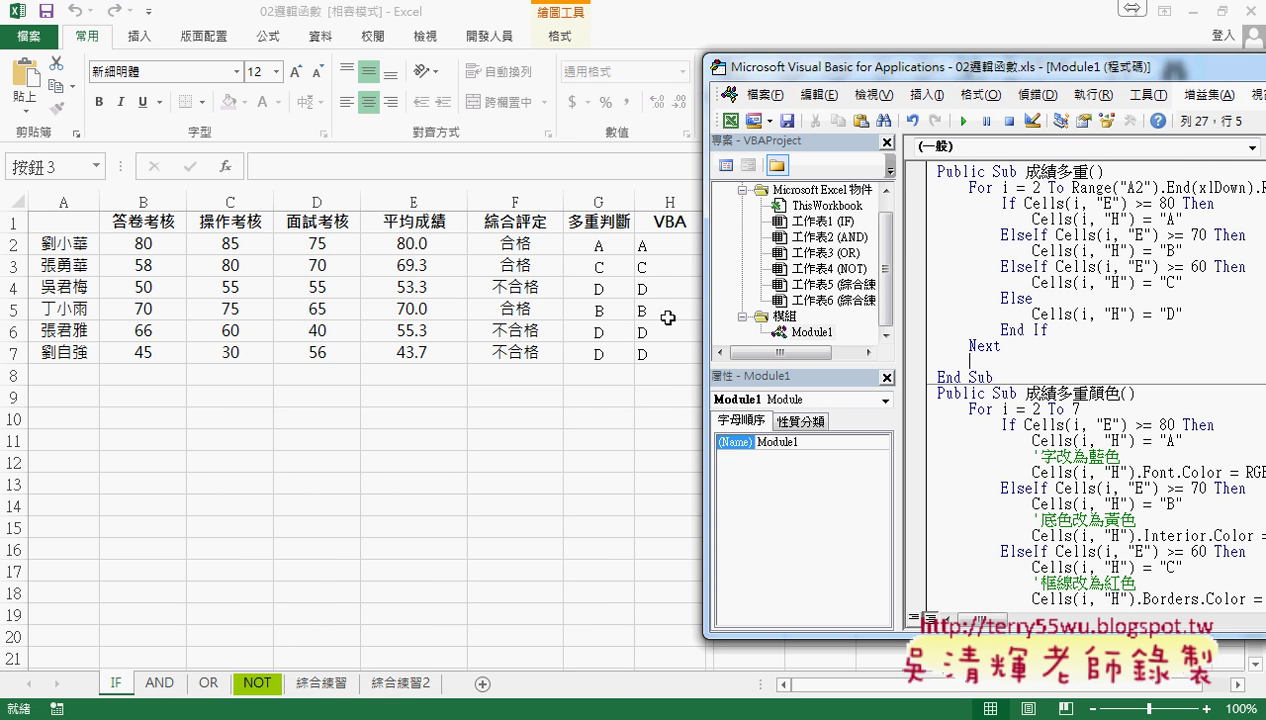
Type range("H2:H7"). on the blank line after Next.
type("r")
type("ange")
type("(\"")
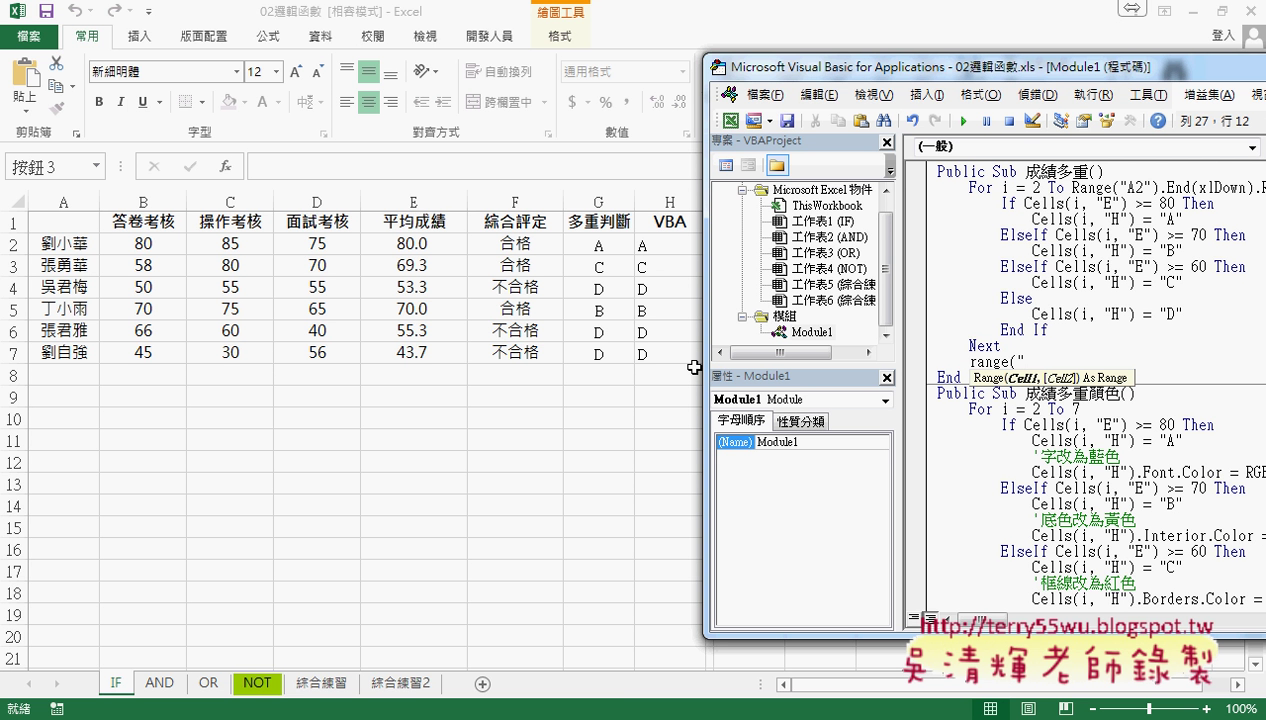
type("H")
type("2:")
type("H7")
type("\"")
type(")")
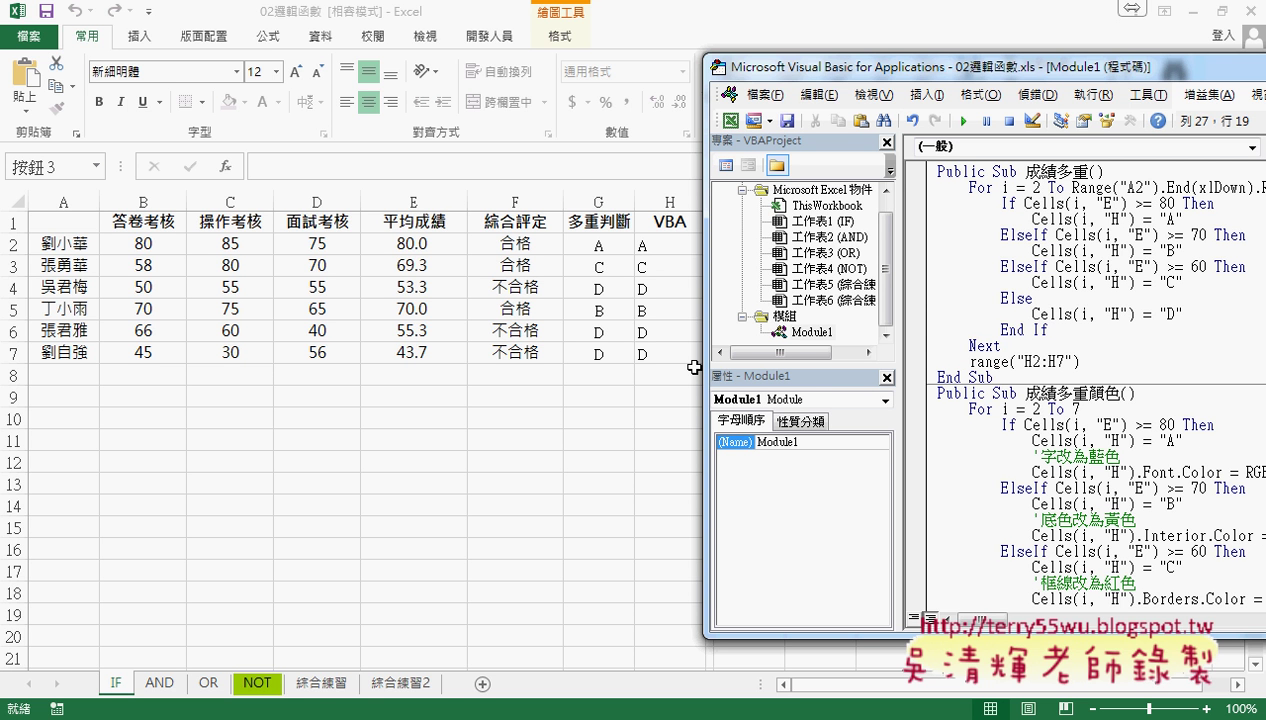
type(".")
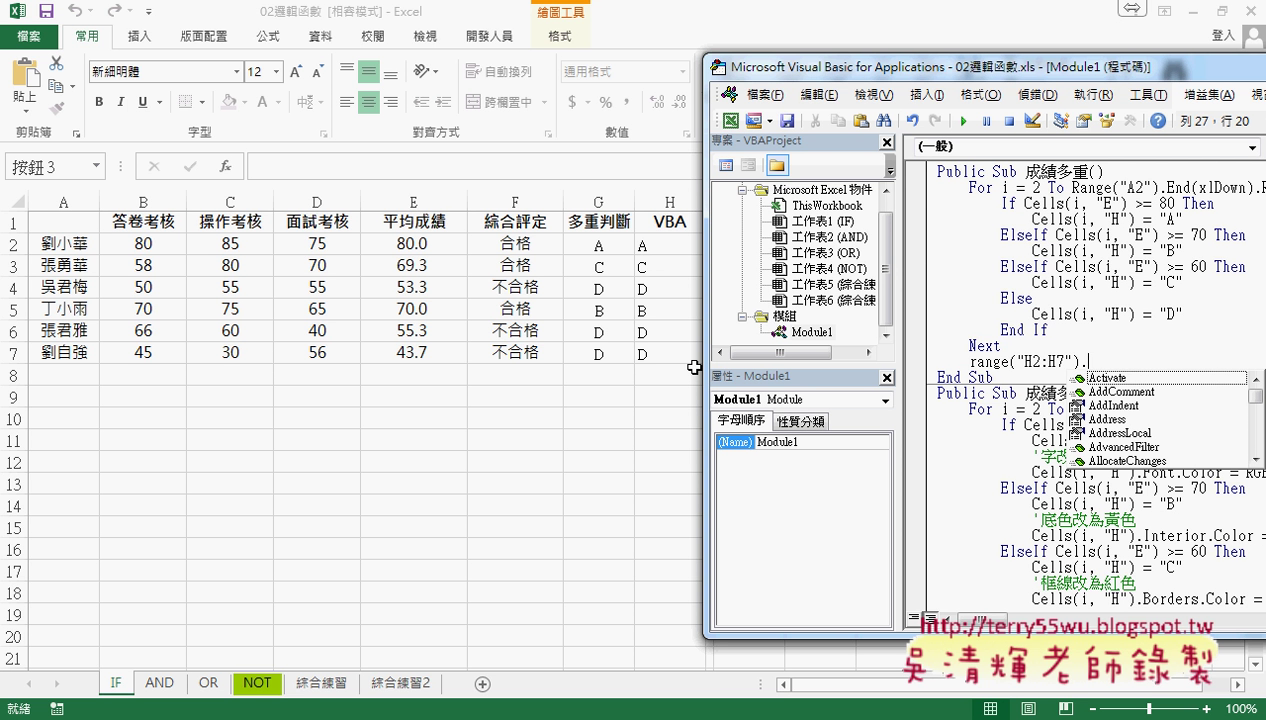
Complete the line with the HorizontalAlignment property picked from the IntelliSense list.
type("H")
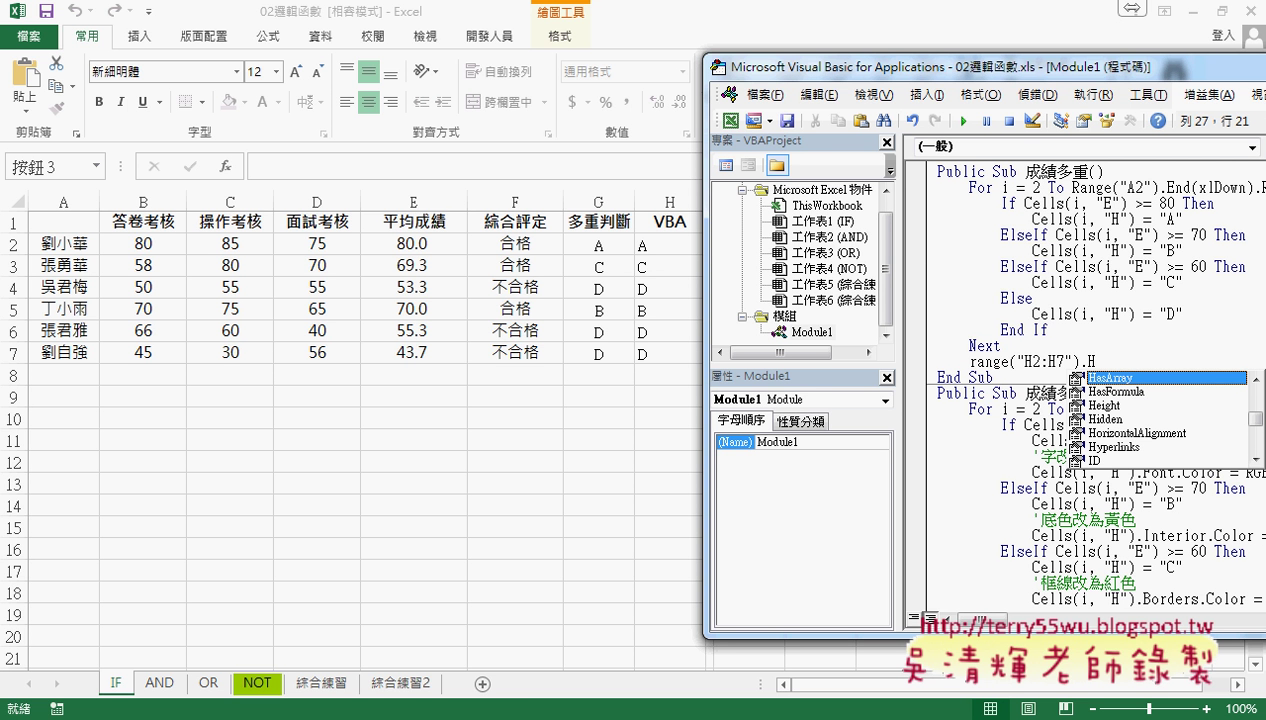
key("Down")
key("Down")
key("Down")
key("Down")
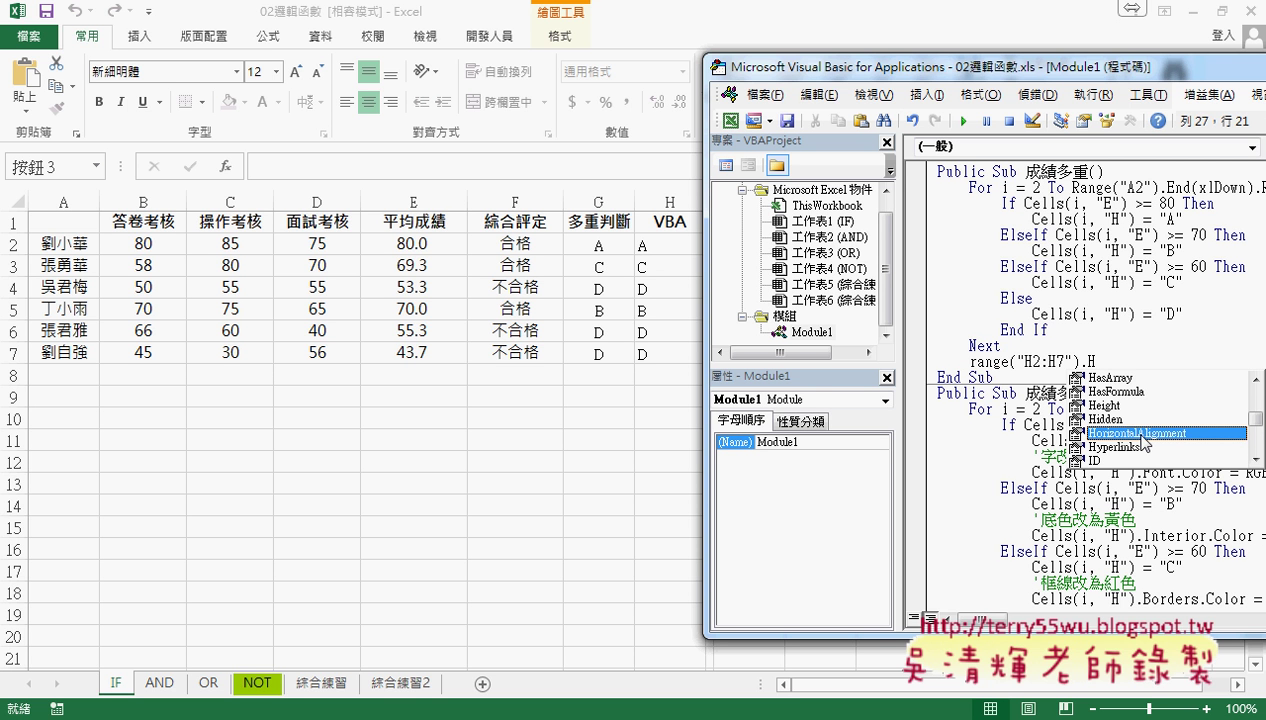
double_click(1145, 436)
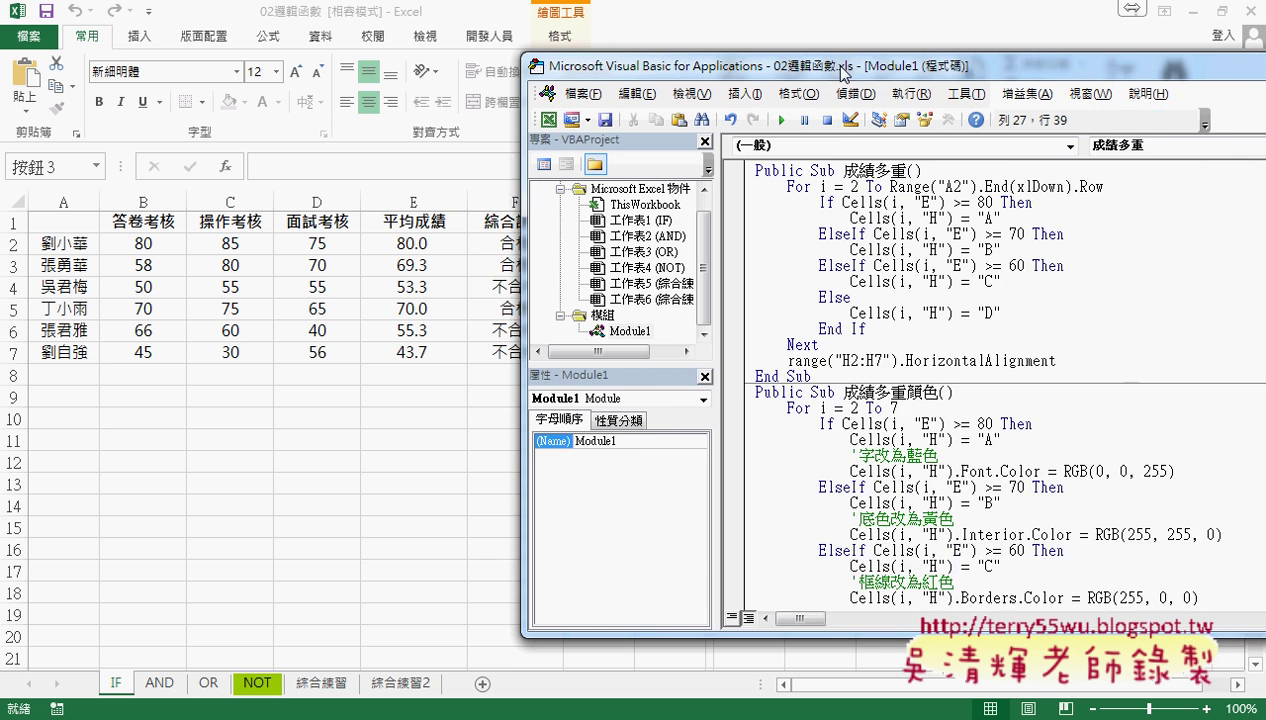
left_click_drag(1040, 76, 792, 76)
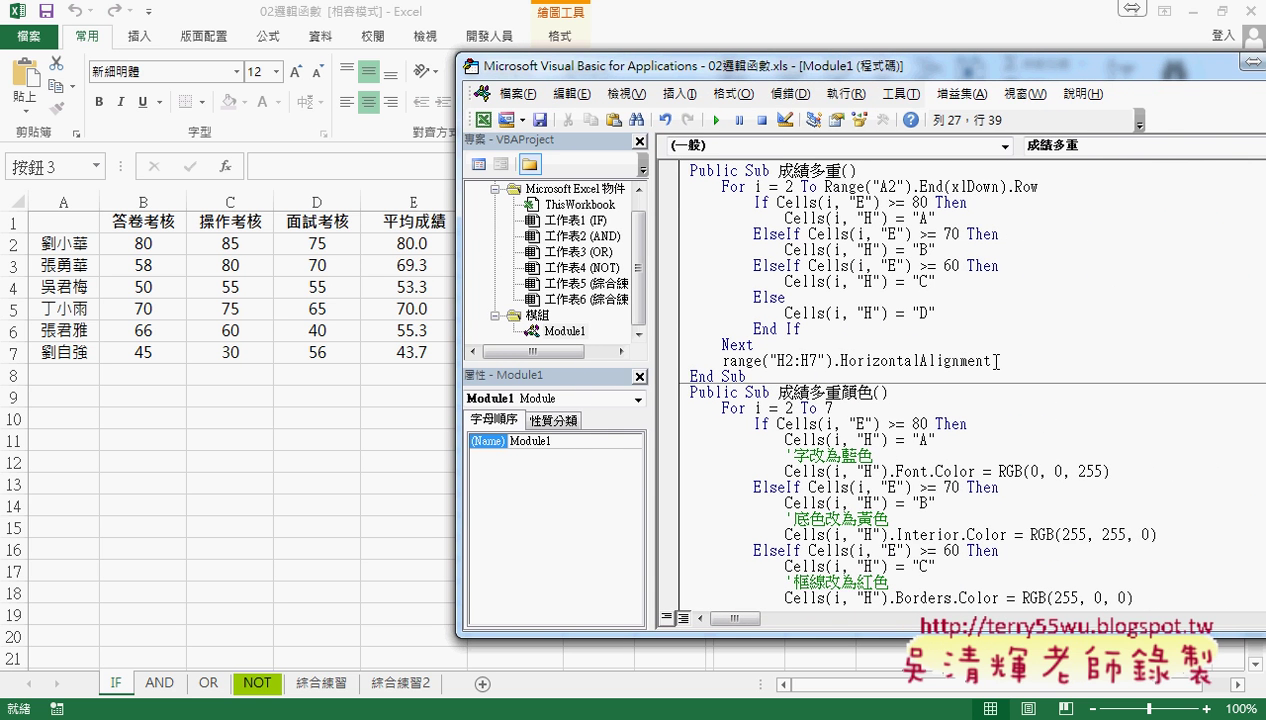
Assign = xlCenter so the line reads Range("H2:H7").HorizontalAlignment = xlCenter.
type("=")
type("x")
type("l")
type("cen")
type("ter")
left_click(1102, 471)
left_click_drag(1030, 360, 1078, 360)
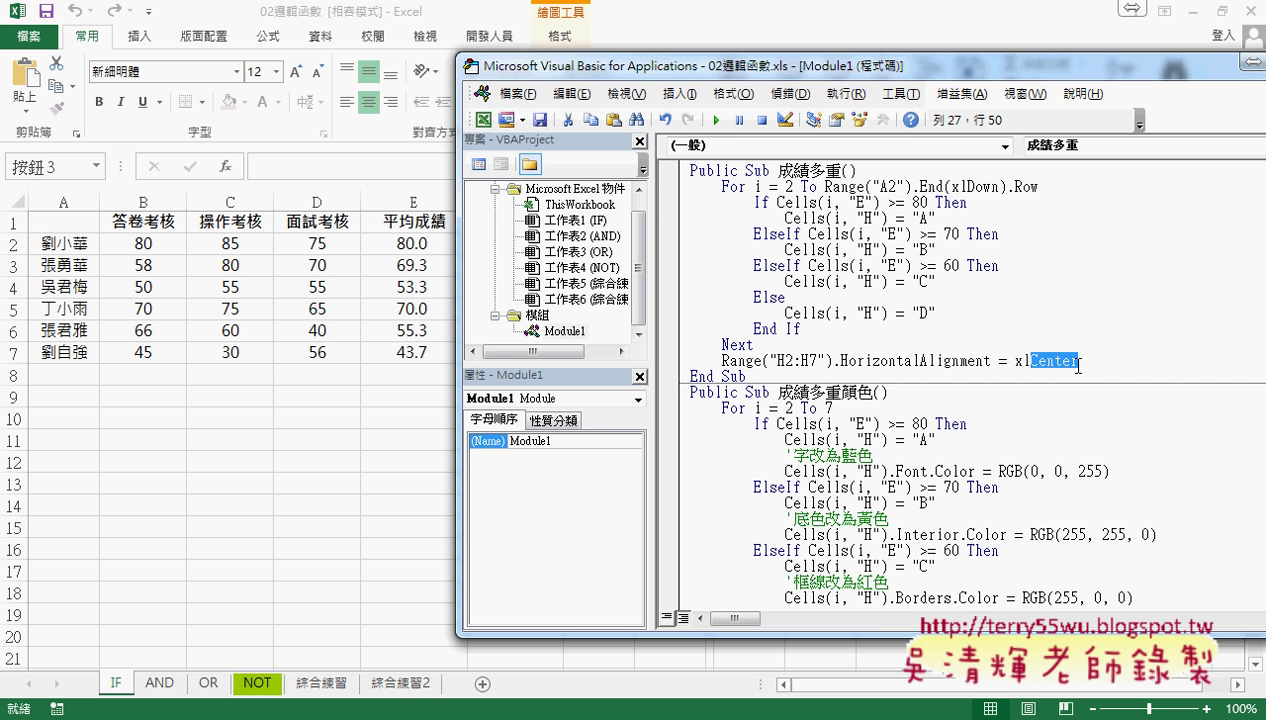
left_click_drag(840, 360, 921, 360)
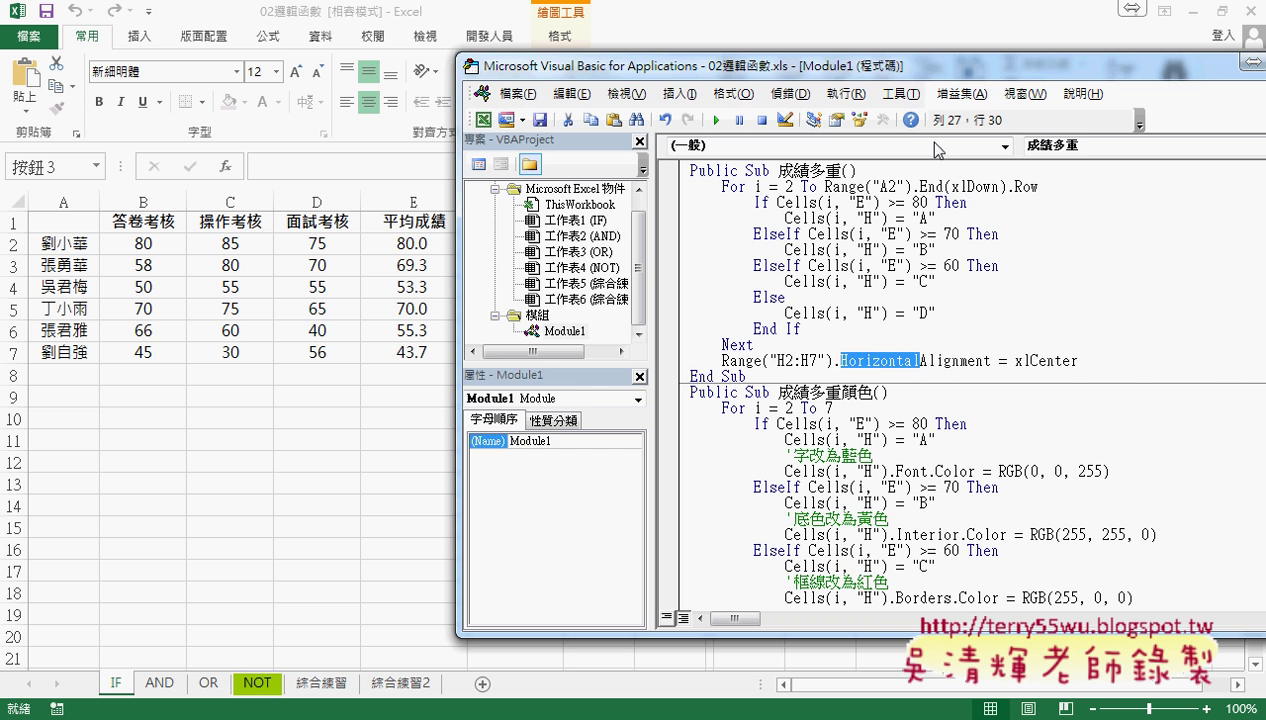
left_click_drag(914, 70, 1189, 77)
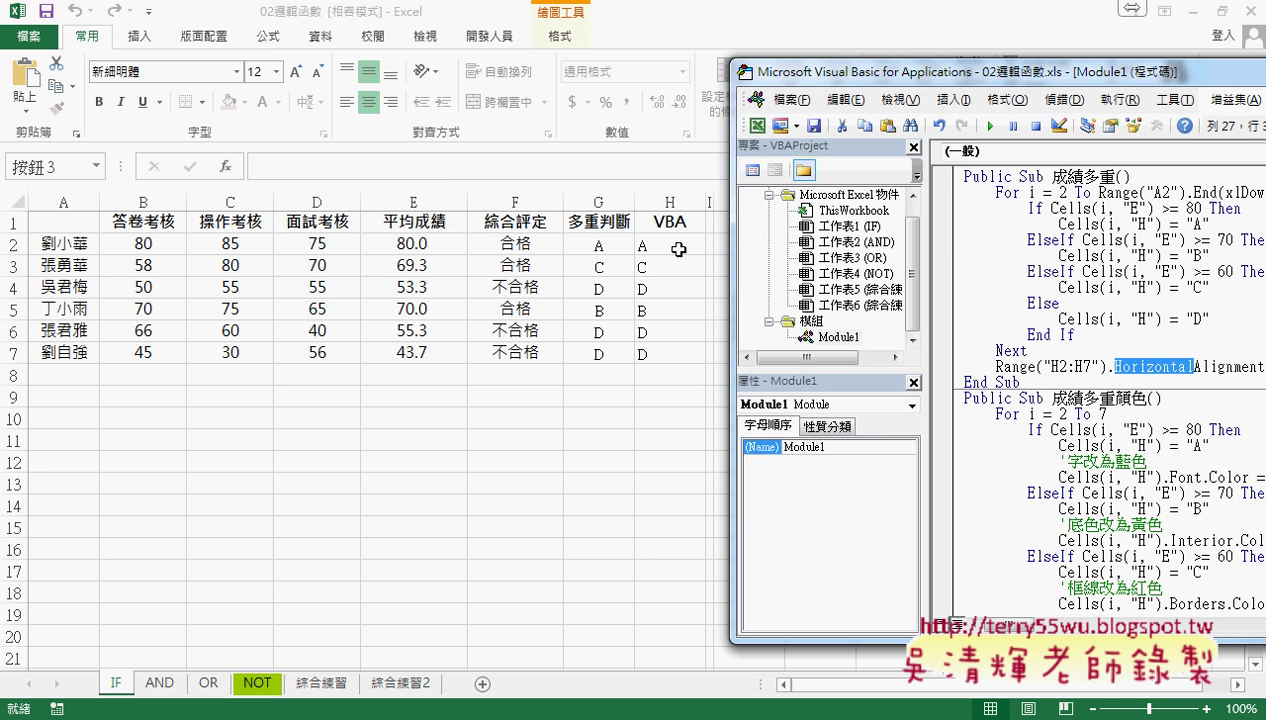
Run the 清除 macro to empty column H2:H7.
left_click(1113, 270)
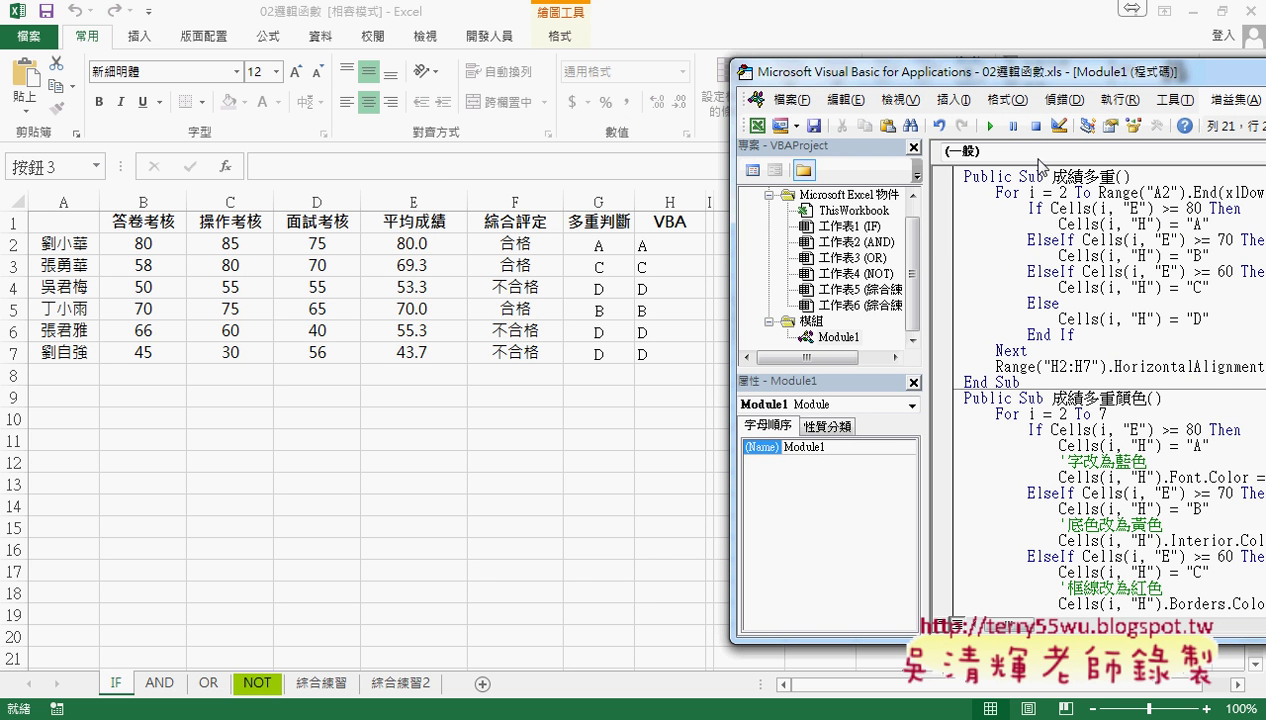
scroll(1069, 280, "up", 3)
scroll(1069, 280, "up", 2)
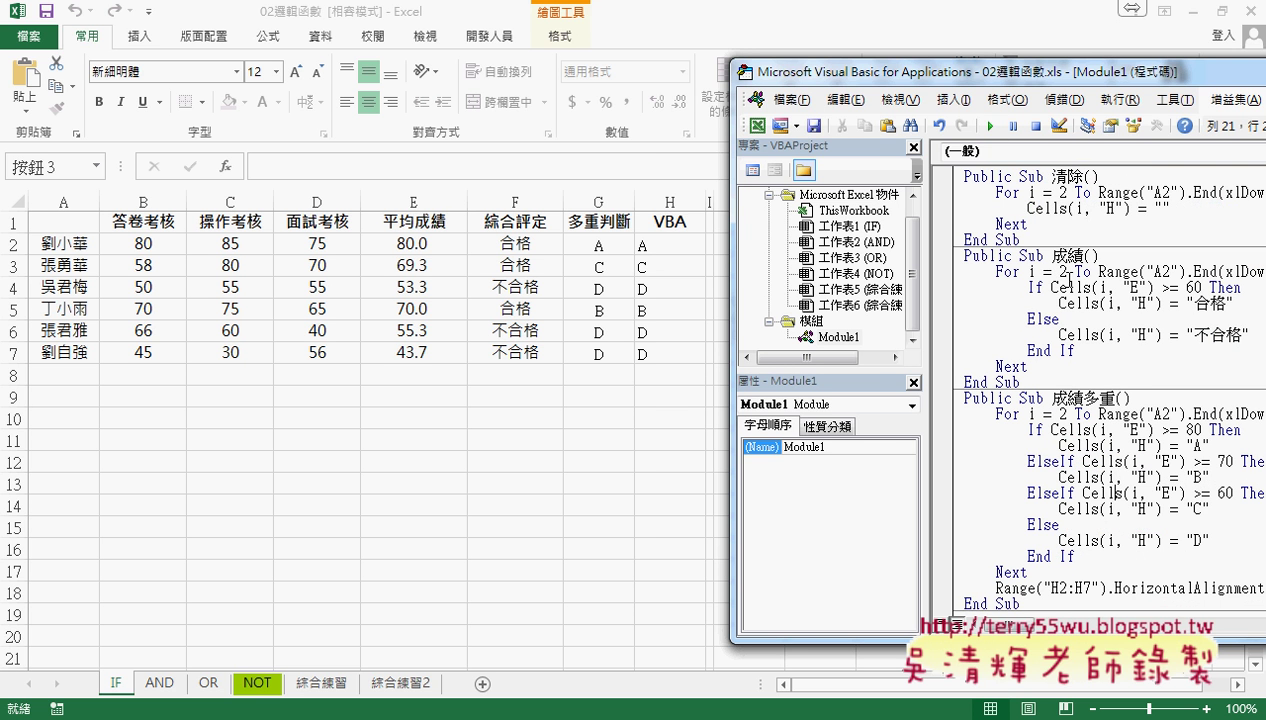
left_click(1068, 208)
left_click(991, 127)
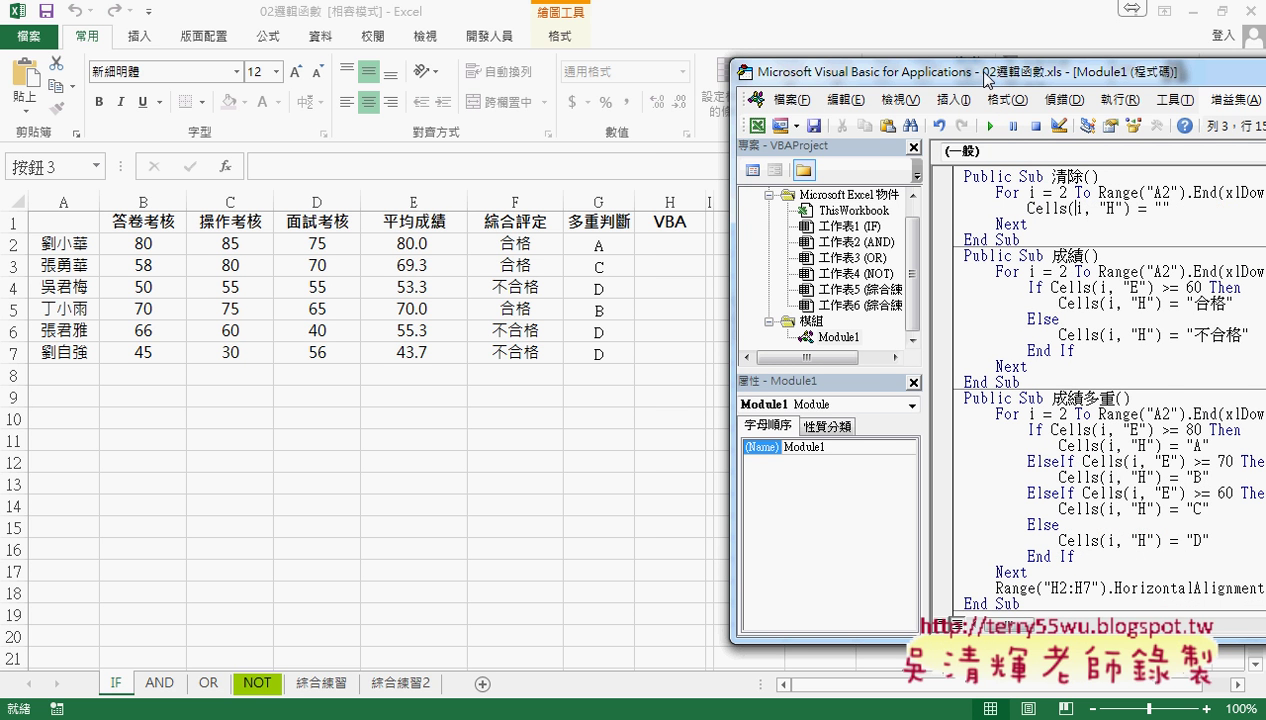
Set a breakpoint on the Range("H2:H7").HorizontalAlignment = xlCenter line.
left_click_drag(990, 72, 926, 58)
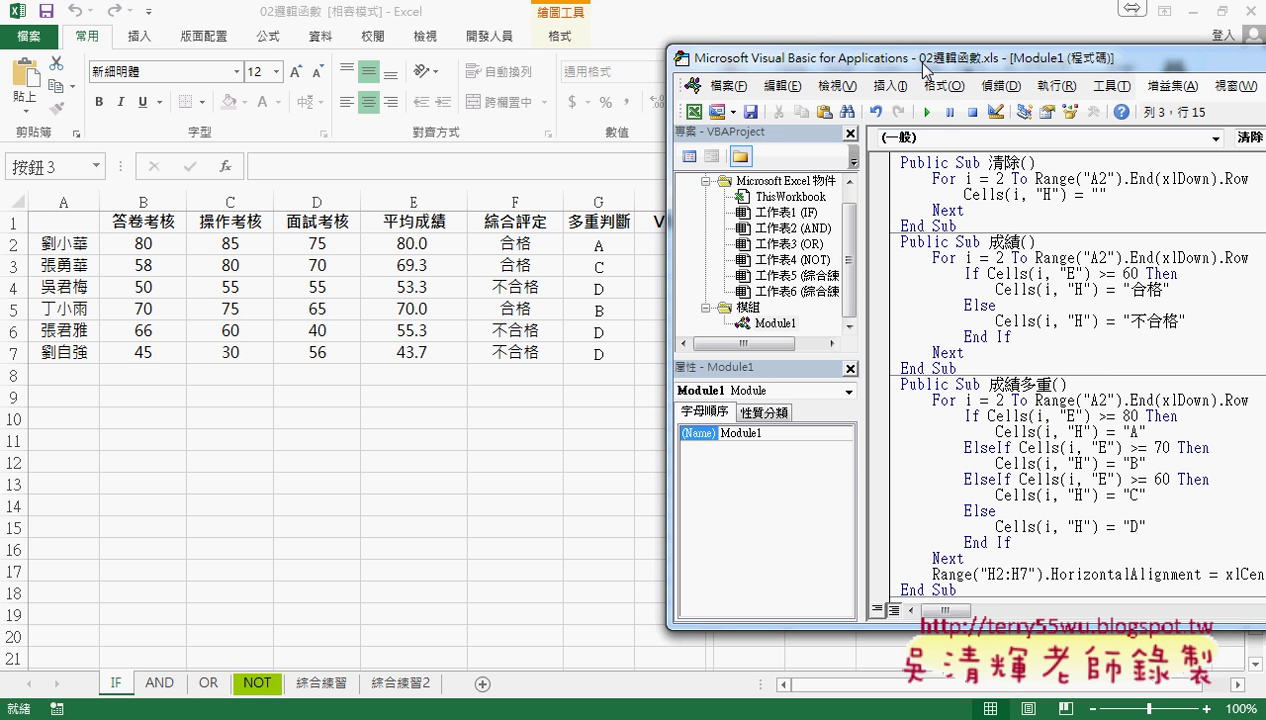
left_click(879, 575)
left_click_drag(987, 68, 1039, 69)
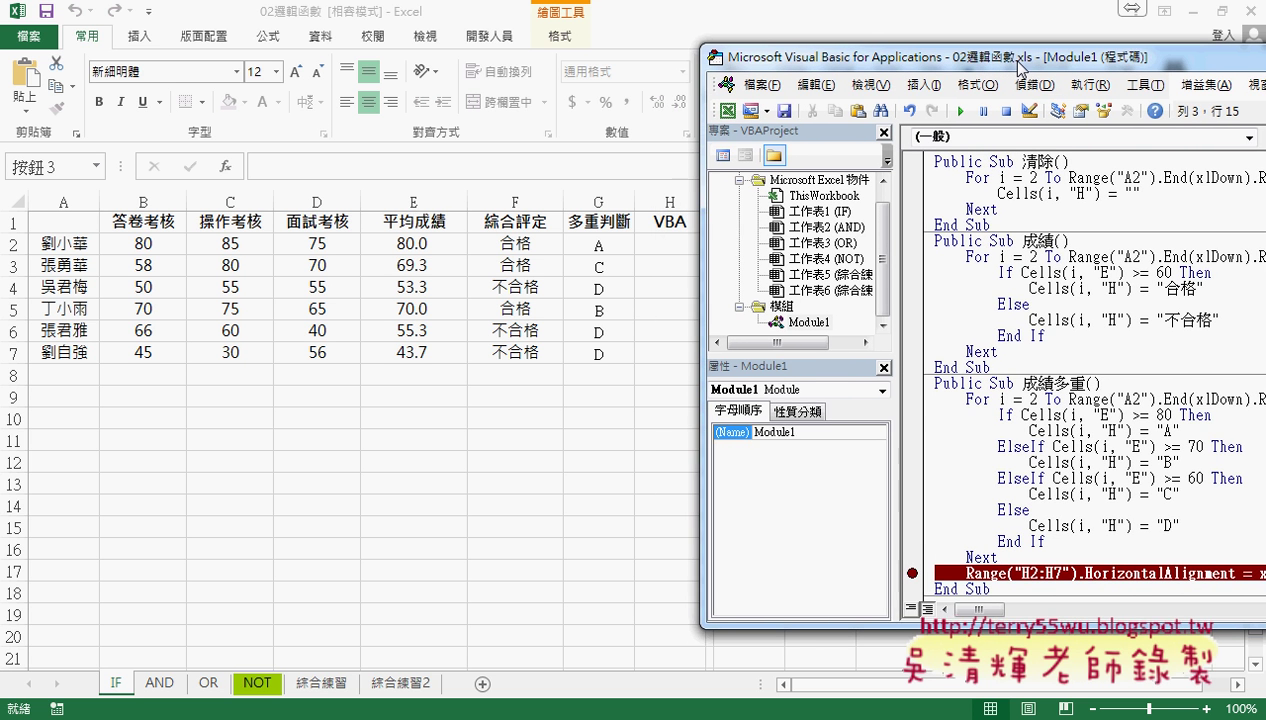
left_click(1099, 460)
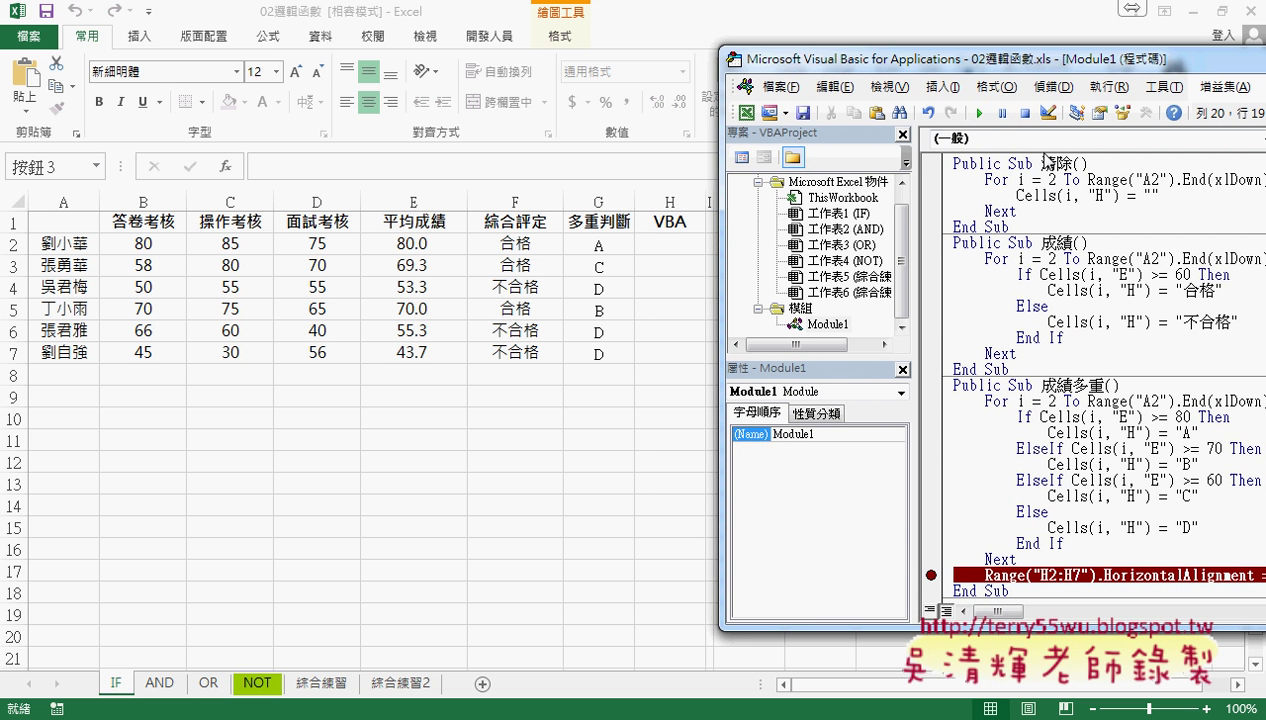
Run 成績多重 to the breakpoint and step with F8 to centre grades A, C, D, B, D, D.
left_click(980, 116)
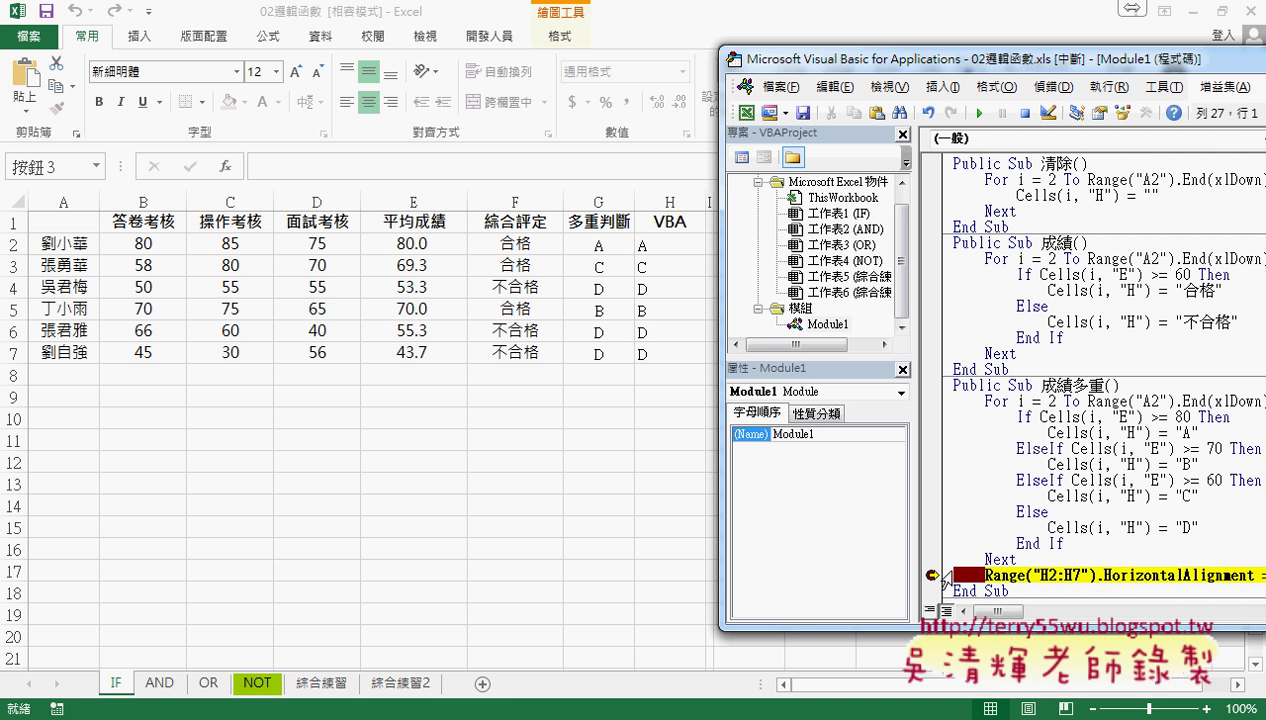
mouse_move(1030, 575)
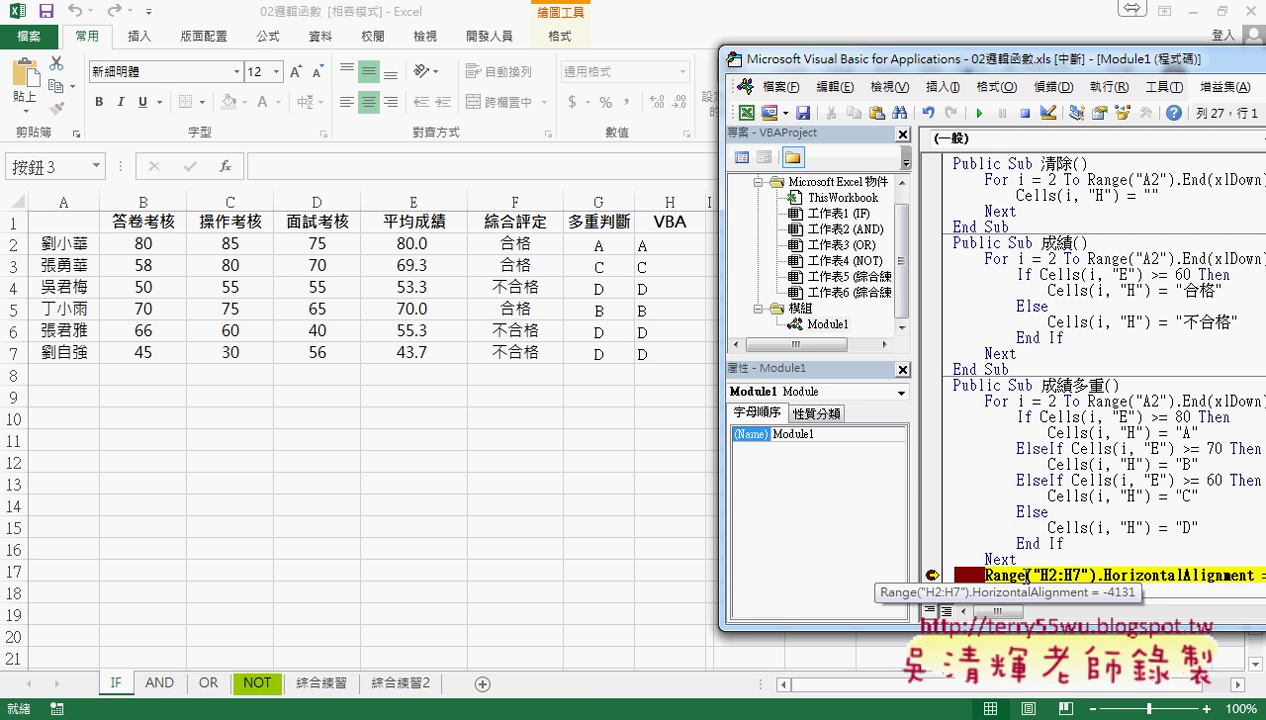
key("F8")
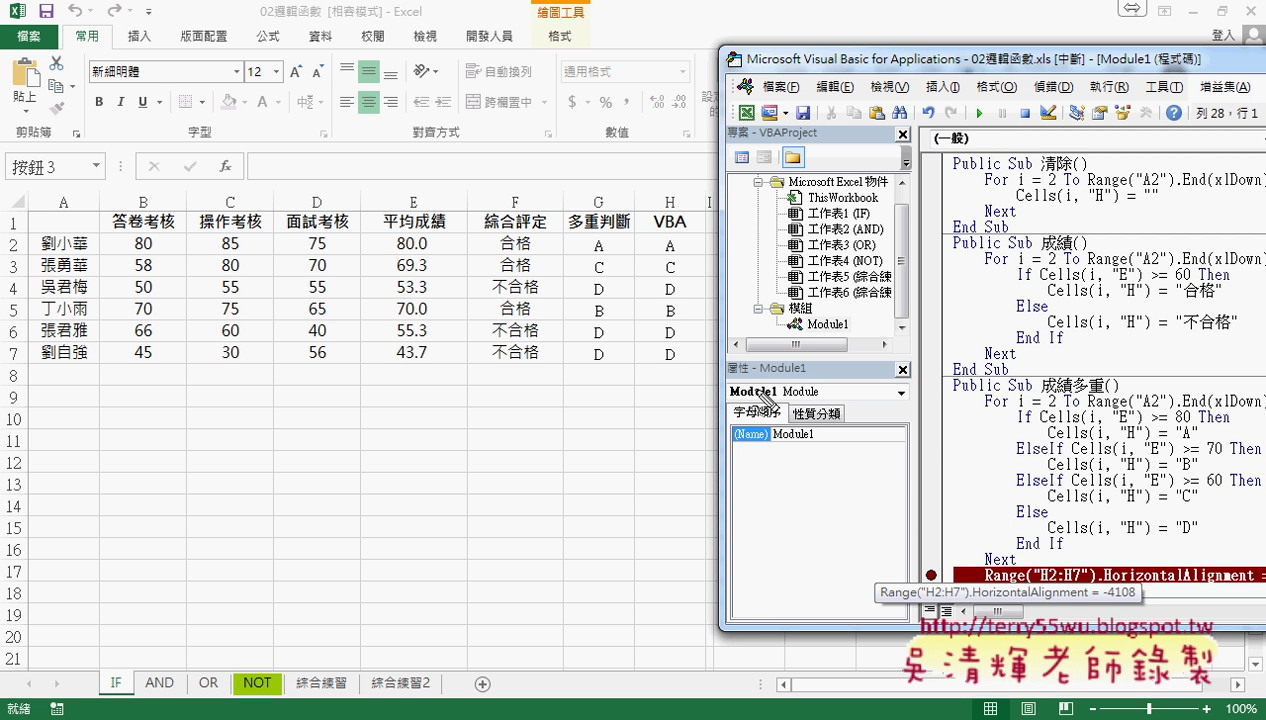
left_click_drag(634, 237, 634, 365)
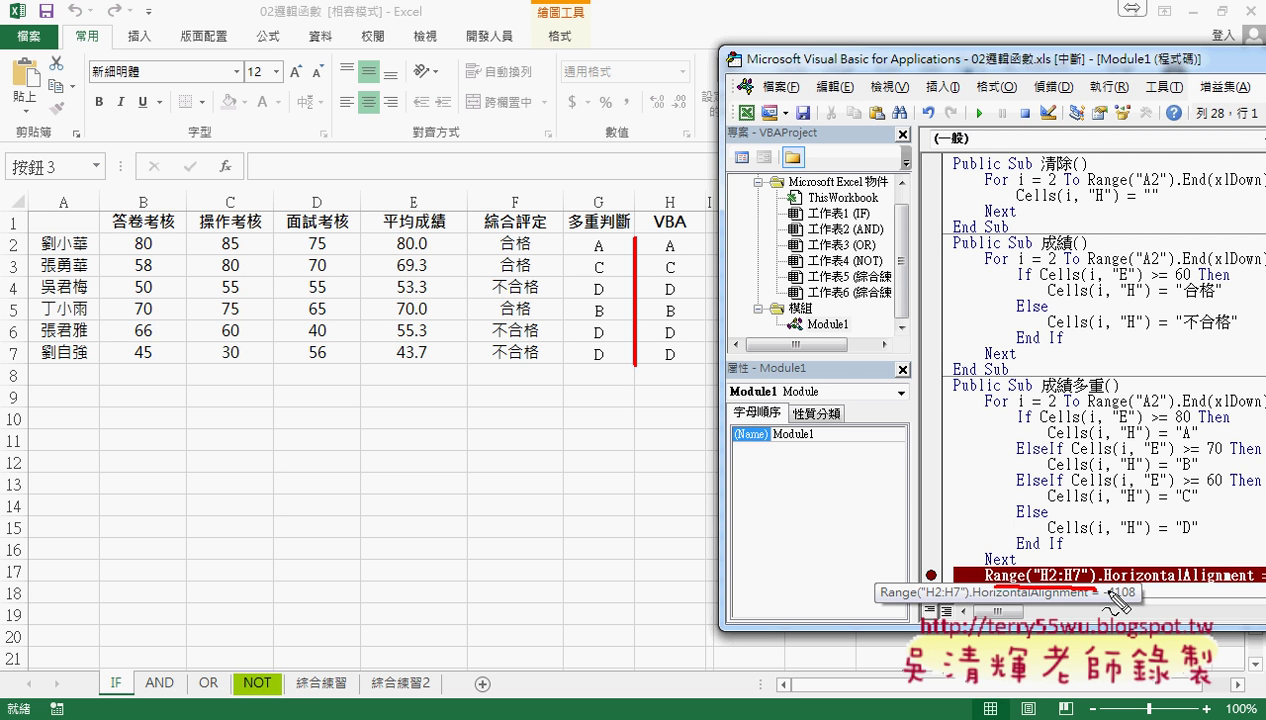
key("Escape")
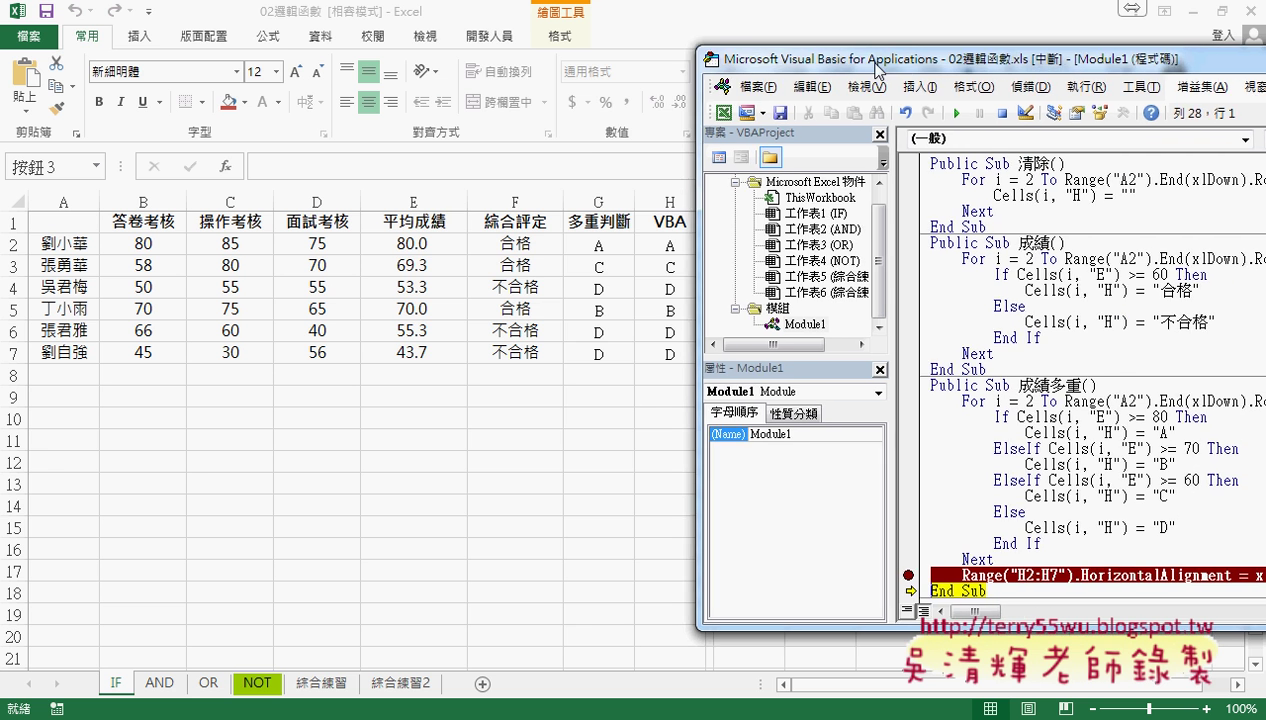
End the paused run, clear the centring line's breakpoint, and widen the code window.
left_click_drag(907, 69, 598, 73)
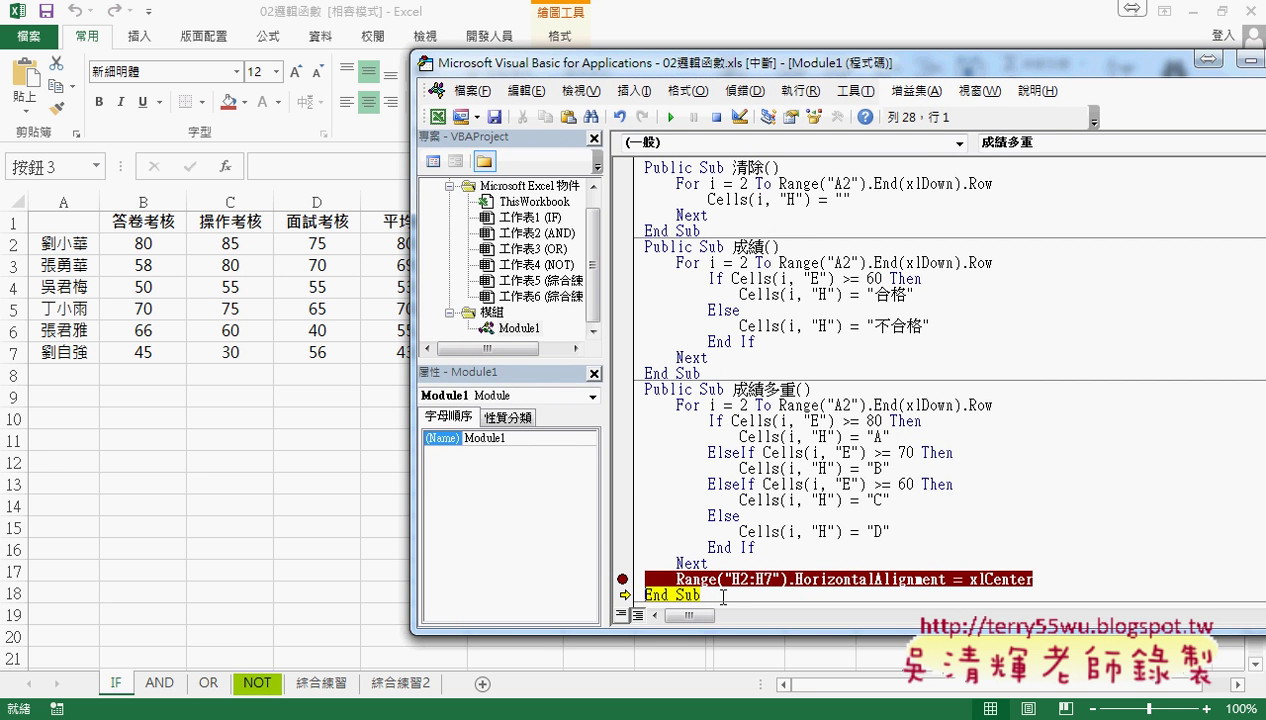
key("F8")
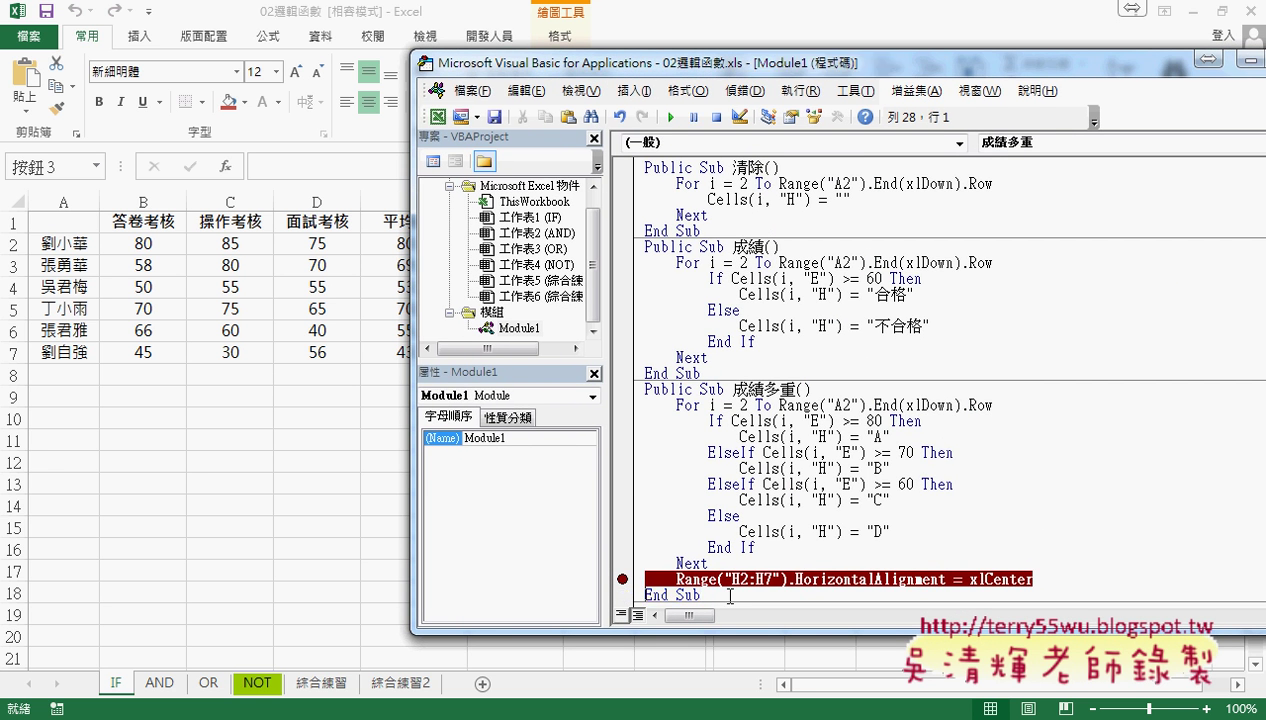
left_click(622, 580)
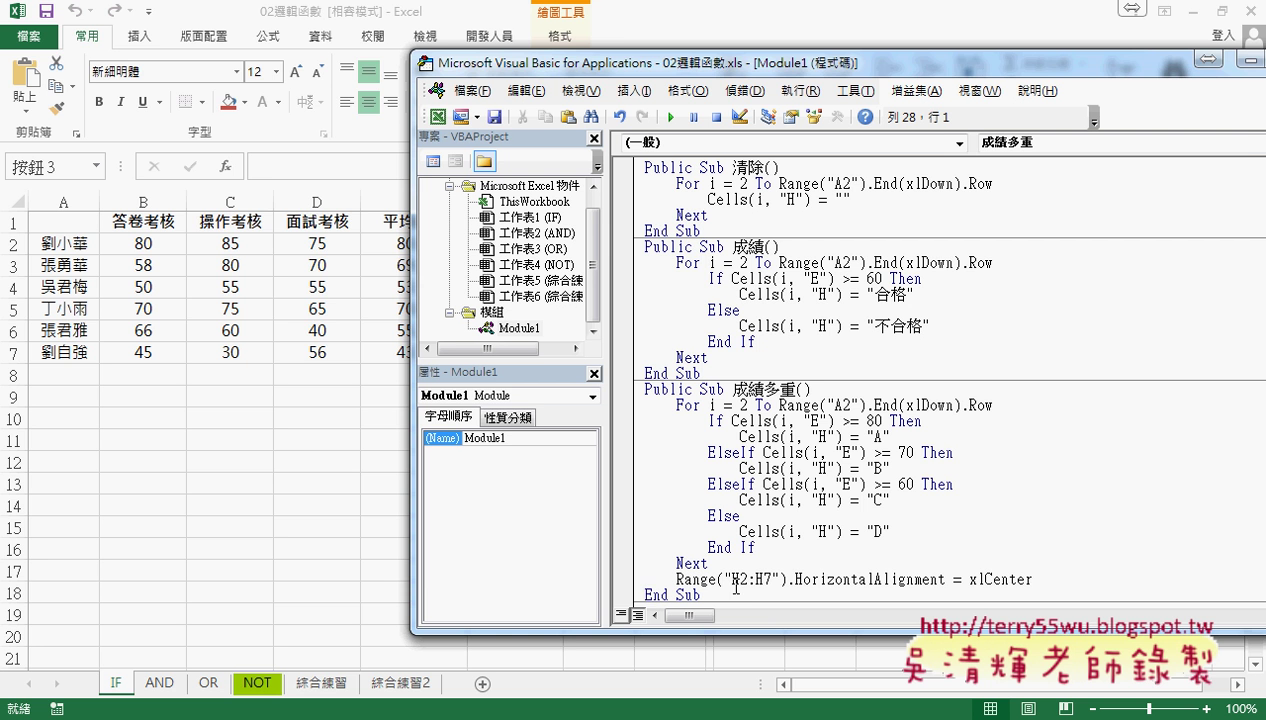
left_click_drag(757, 75, 510, 72)
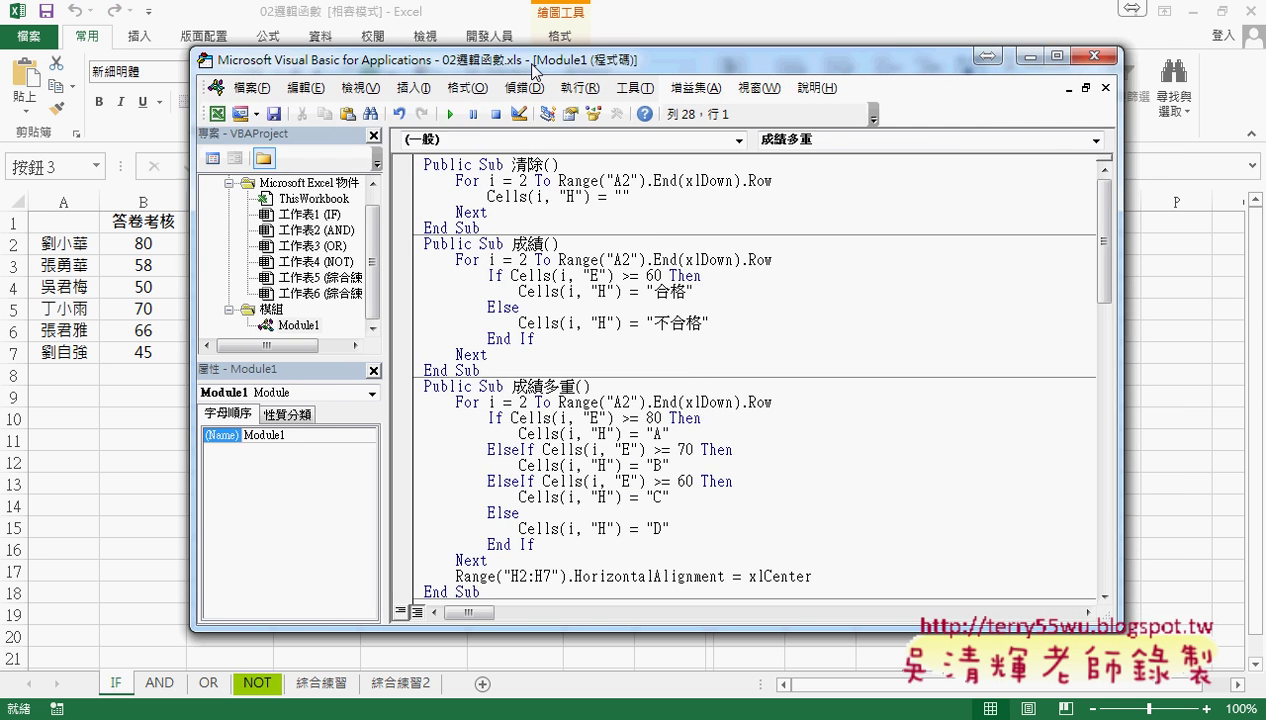
left_click_drag(1091, 393, 1164, 389)
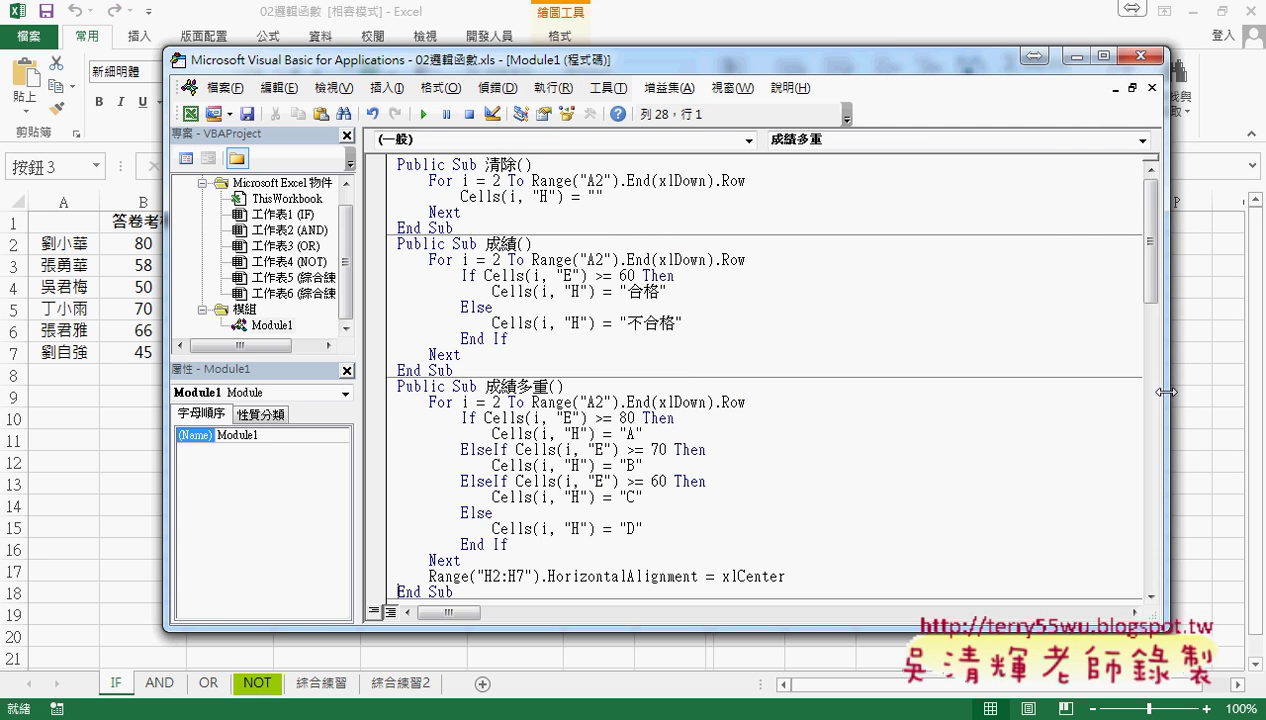
left_click_drag(527, 578, 516, 578)
Replace the fixed row 7 in the range with an ampersand, dismissing the compile error.
left_click_drag(531, 401, 746, 402)
key("ctrl+c")
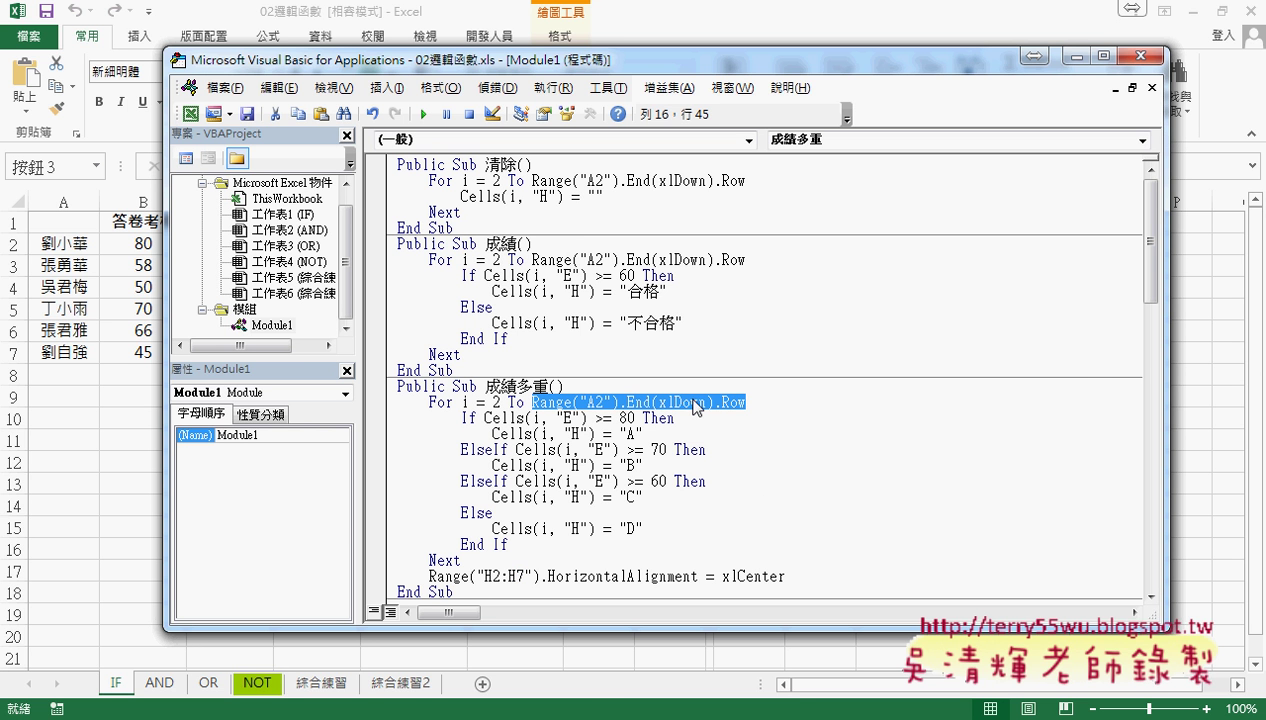
left_click_drag(526, 578, 517, 577)
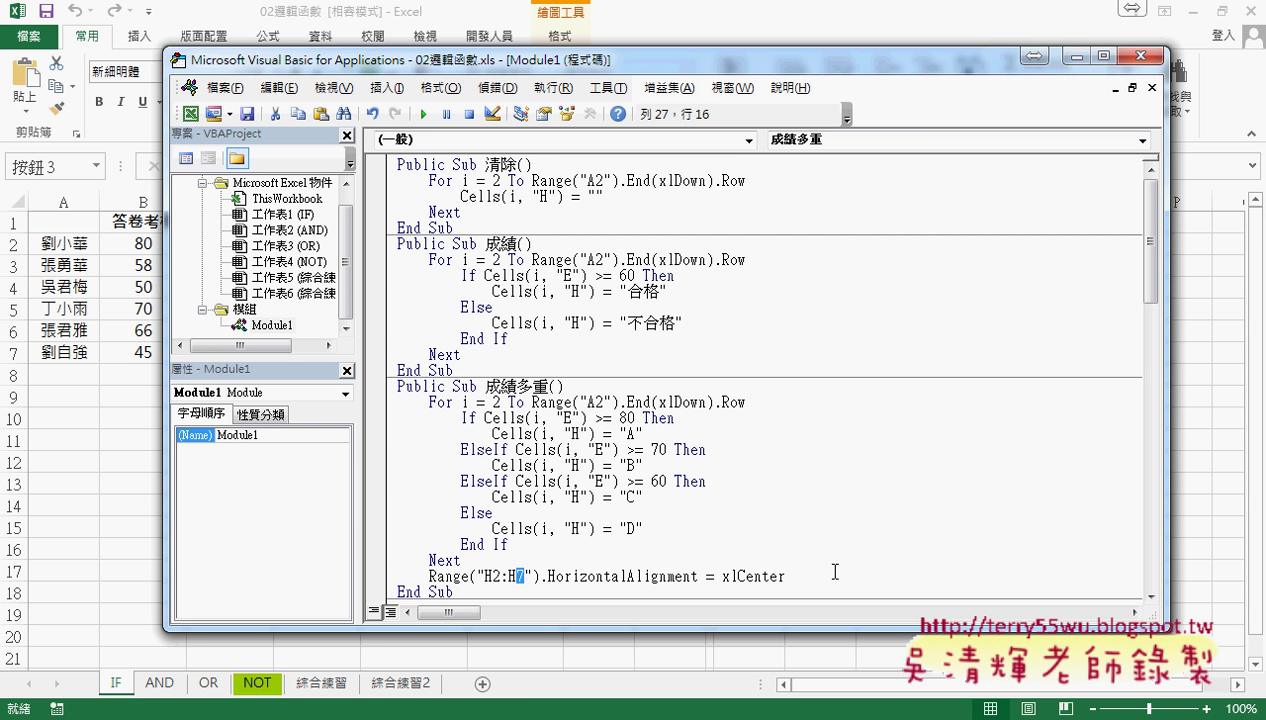
key("Delete")
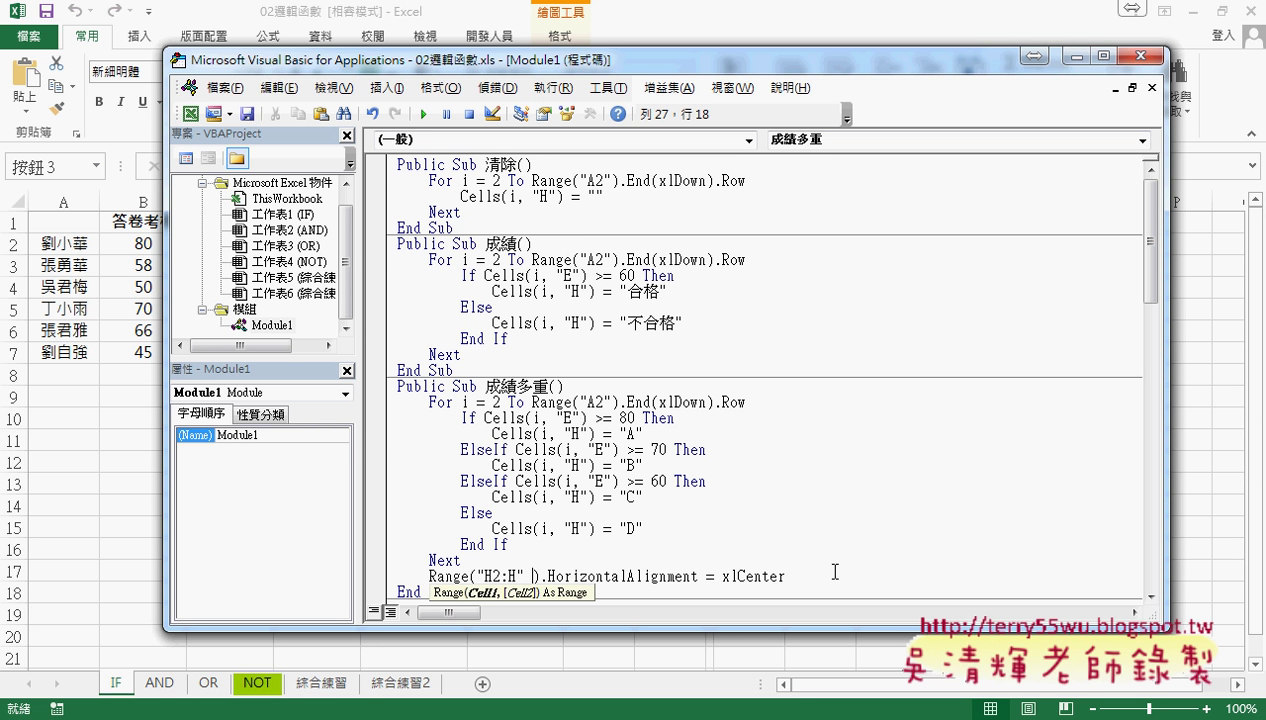
type("&")
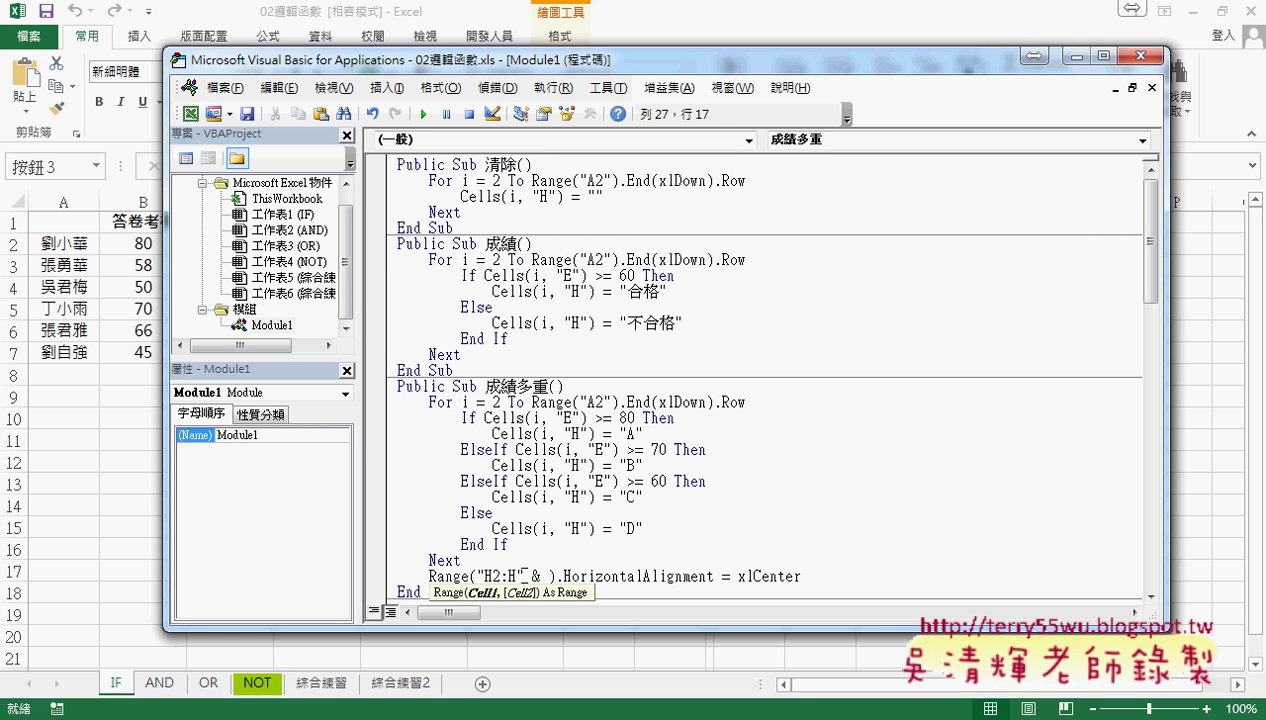
left_click_drag(525, 576, 537, 576)
left_click(533, 408)
left_click(612, 449)
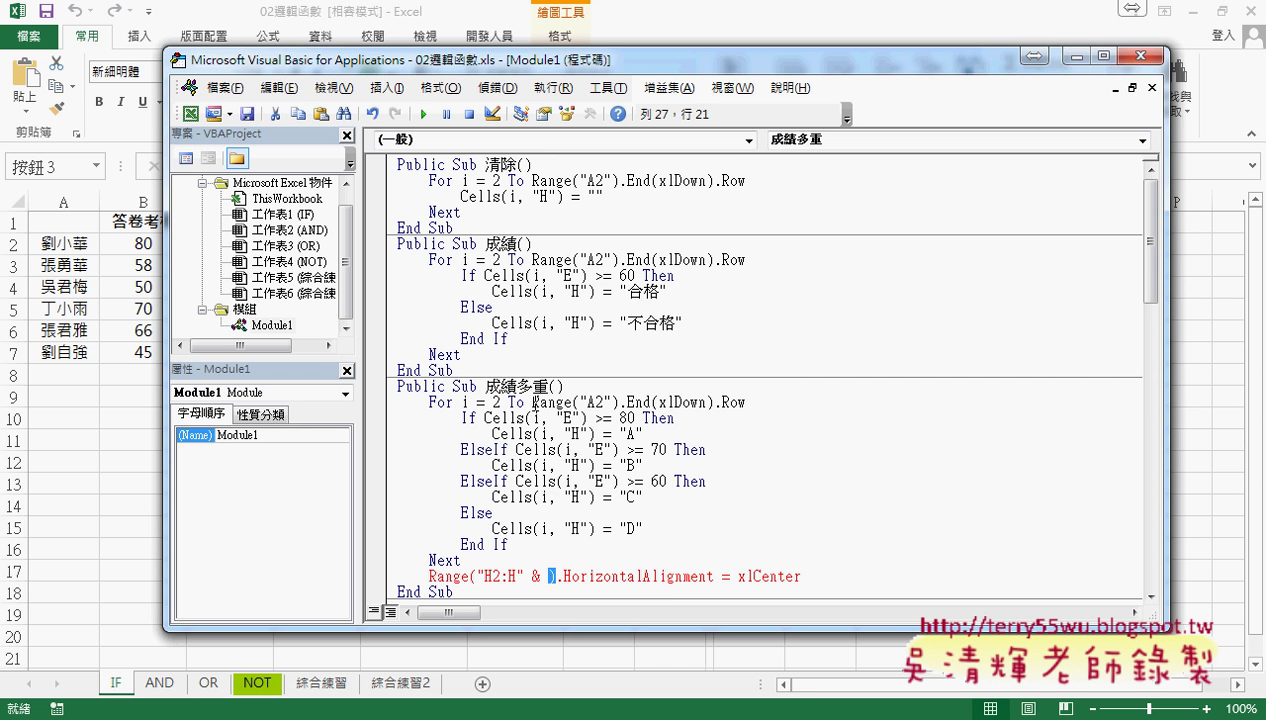
Paste Range("A2").End(xlDown).Row from the For line after the ampersand.
left_click(534, 401)
left_click_drag(533, 401, 746, 402)
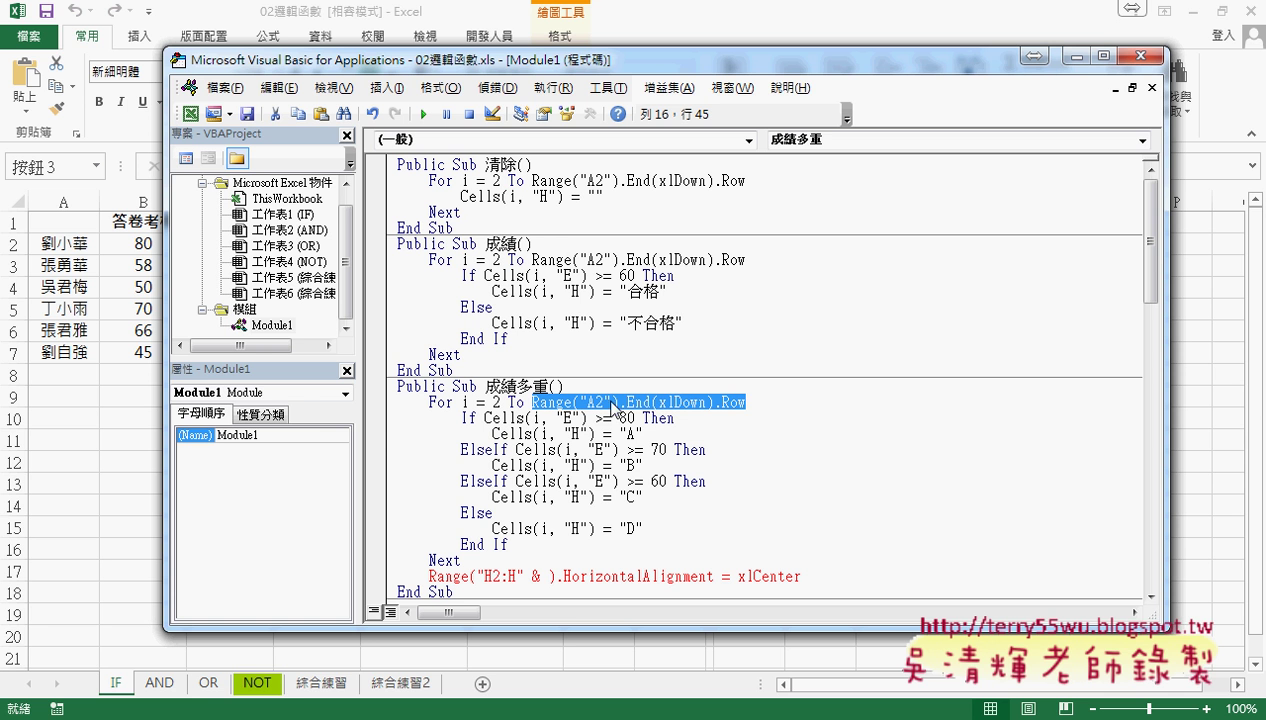
left_click(549, 577)
key("ctrl+v")
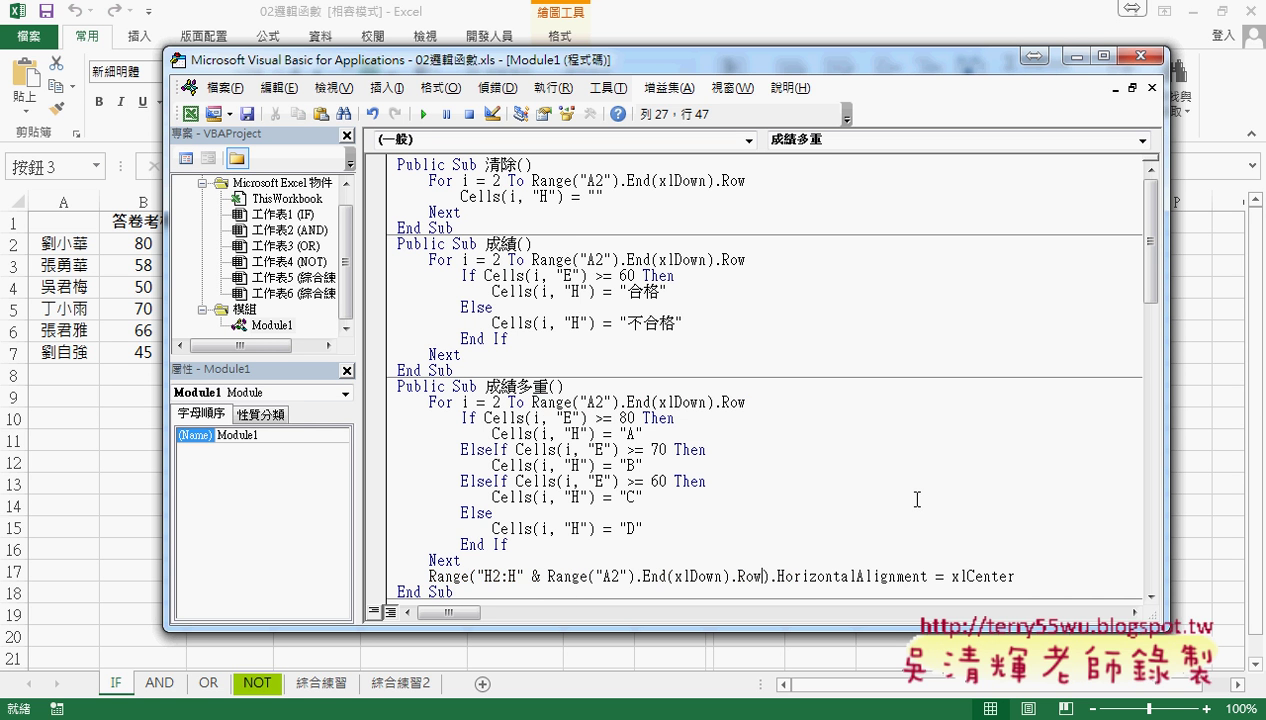
key("Up")
key("Up")
key("Up")
key("End")
left_click(514, 577)
left_click_drag(526, 577, 729, 578)
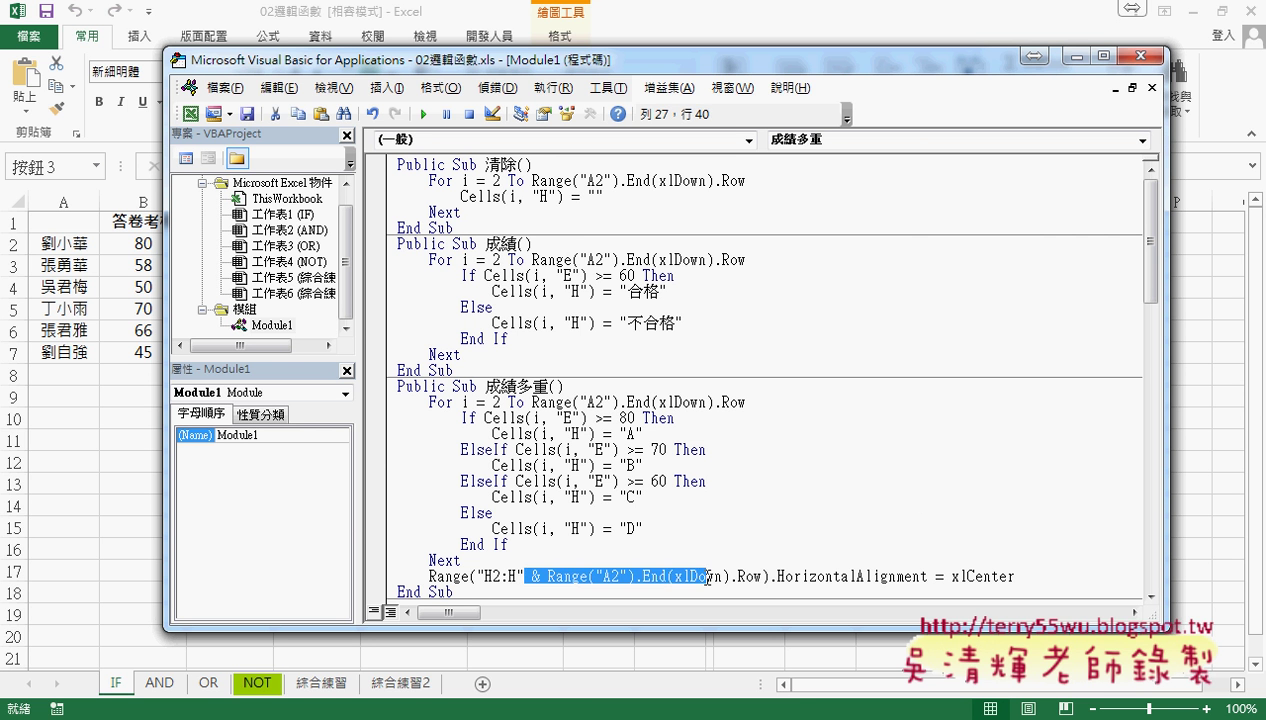
left_click_drag(729, 578, 762, 580)
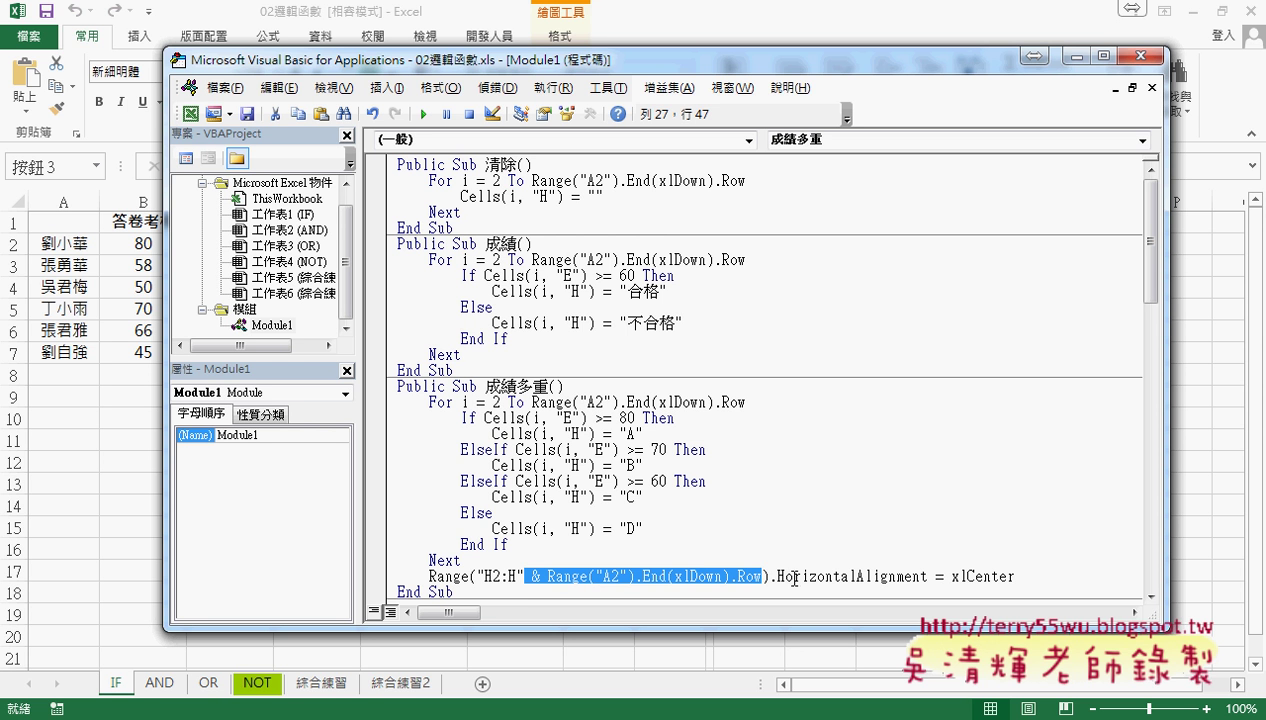
scroll(822, 527, "down", 1)
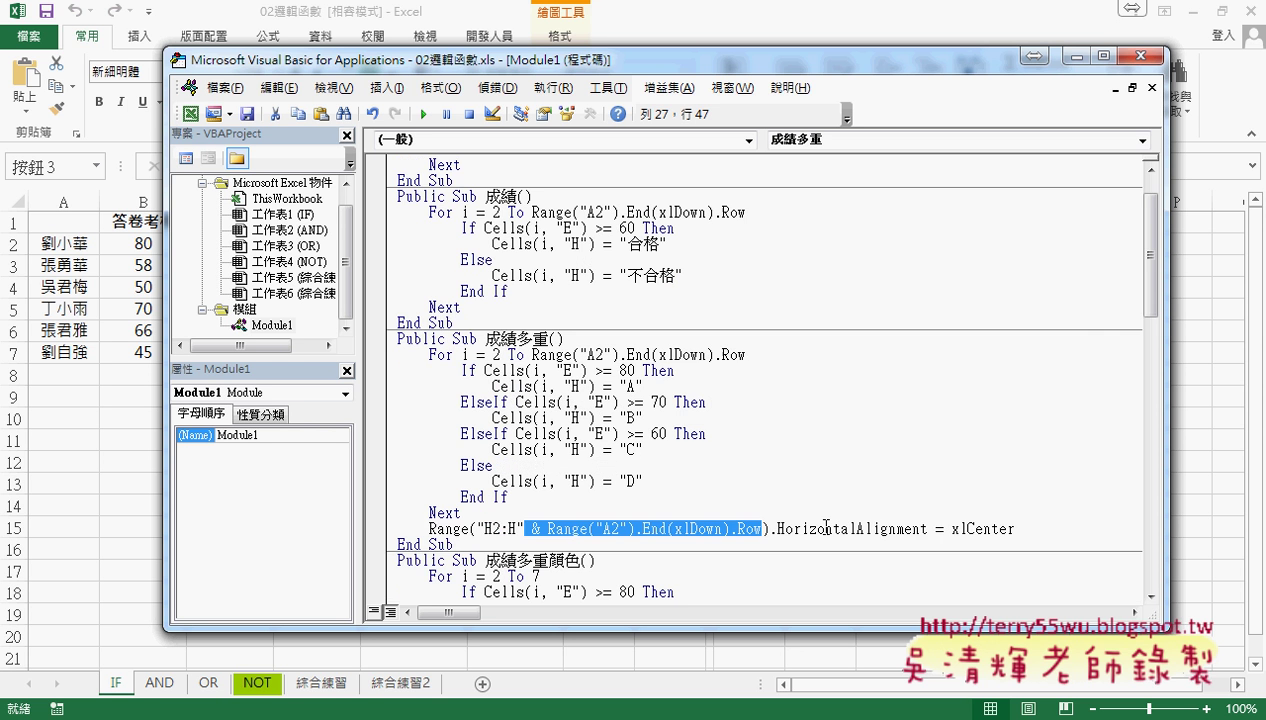
Clear column H, run 成績多重顏色, and compare the coloured H grades with G2:G7.
left_click(1222, 480)
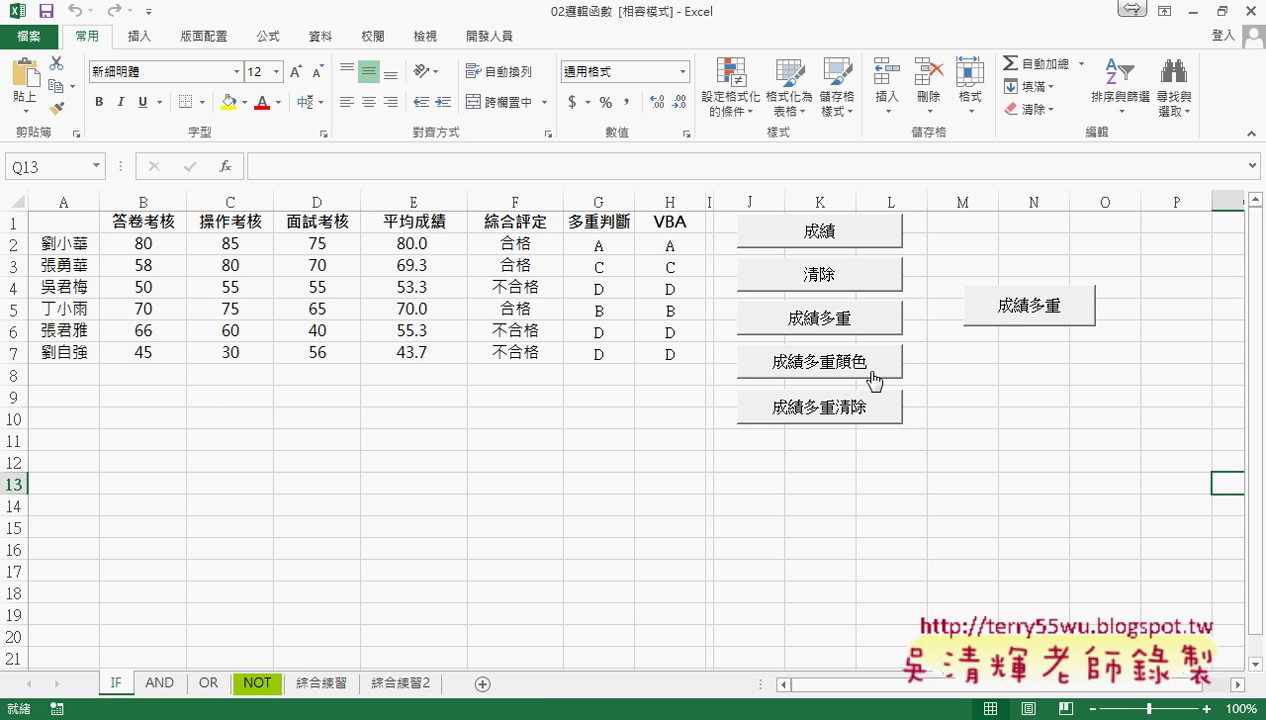
left_click(819, 272)
left_click(817, 367)
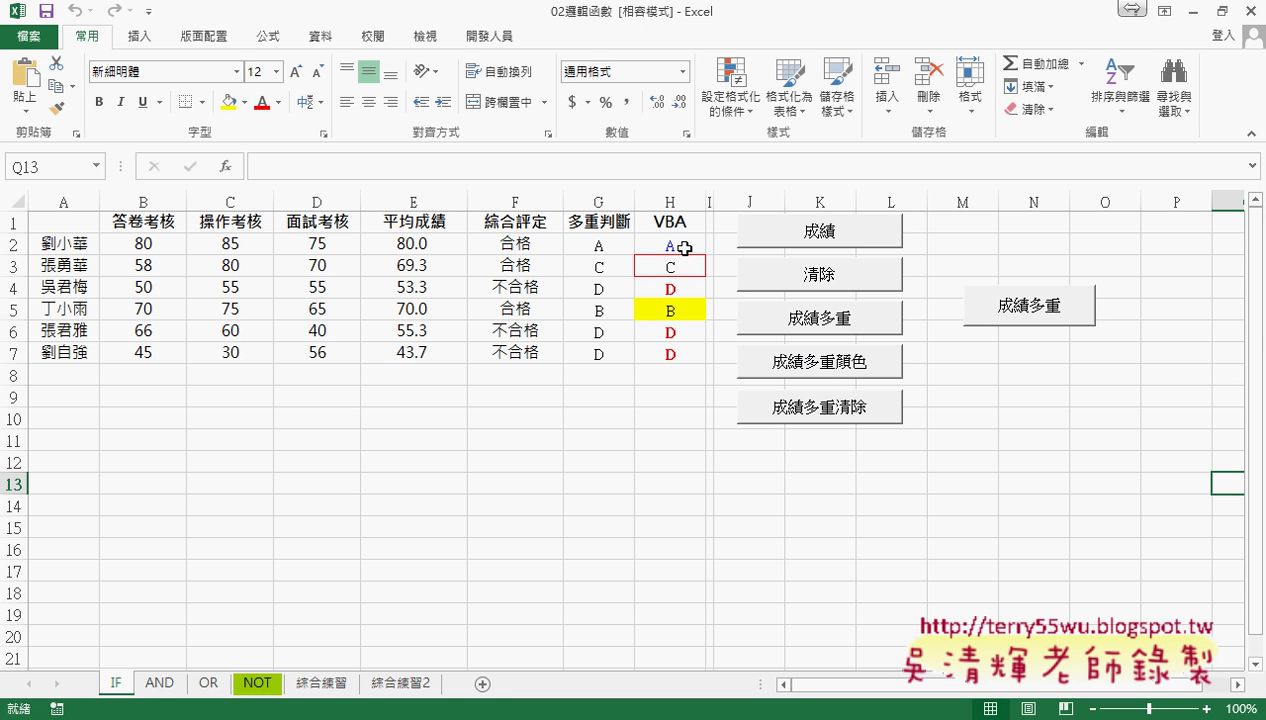
left_click_drag(598, 244, 599, 358)
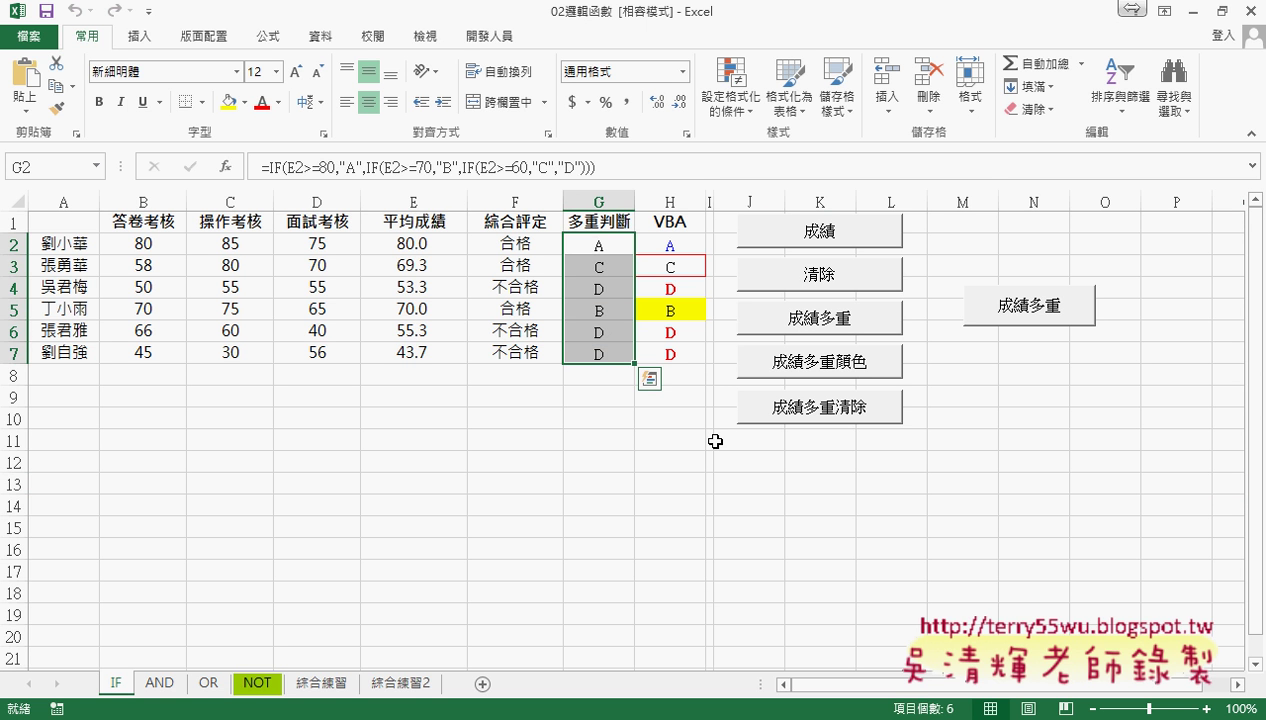
left_click(691, 245)
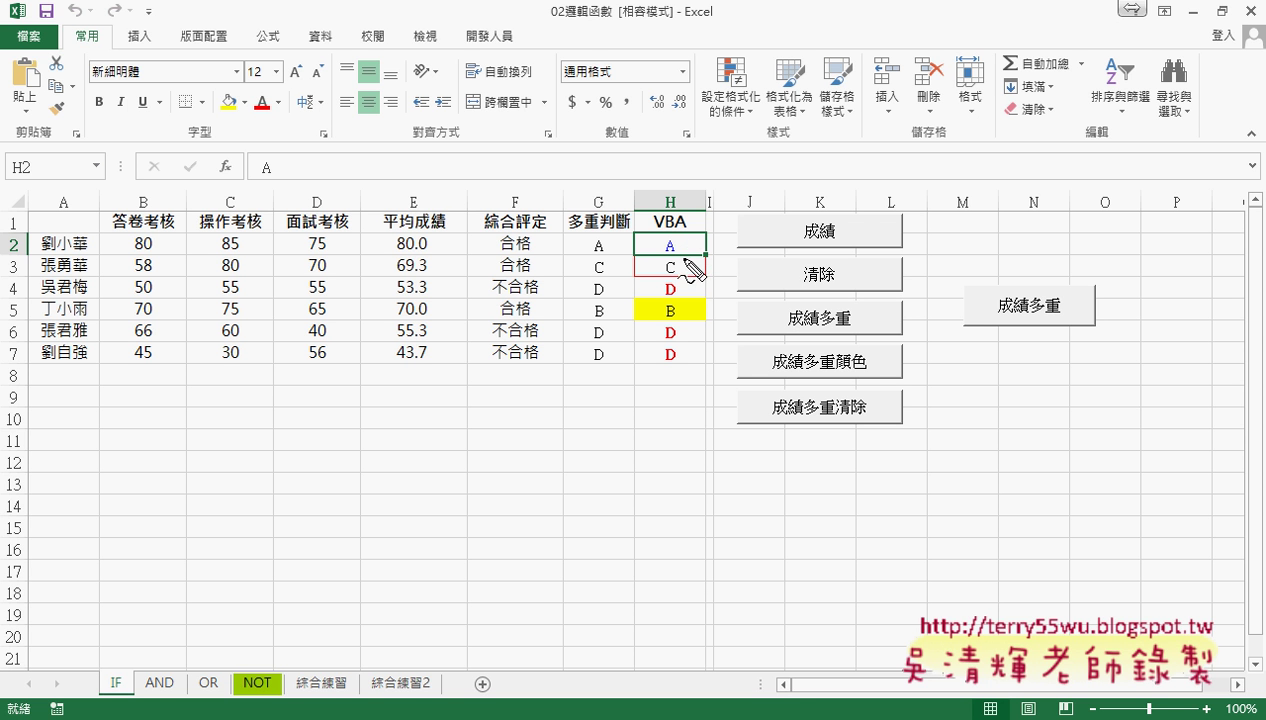
Circle the blue A in H2 and the Font group, then handwrite 'Font.' with an arrow to the font options.
left_click_drag(690, 250, 688, 274)
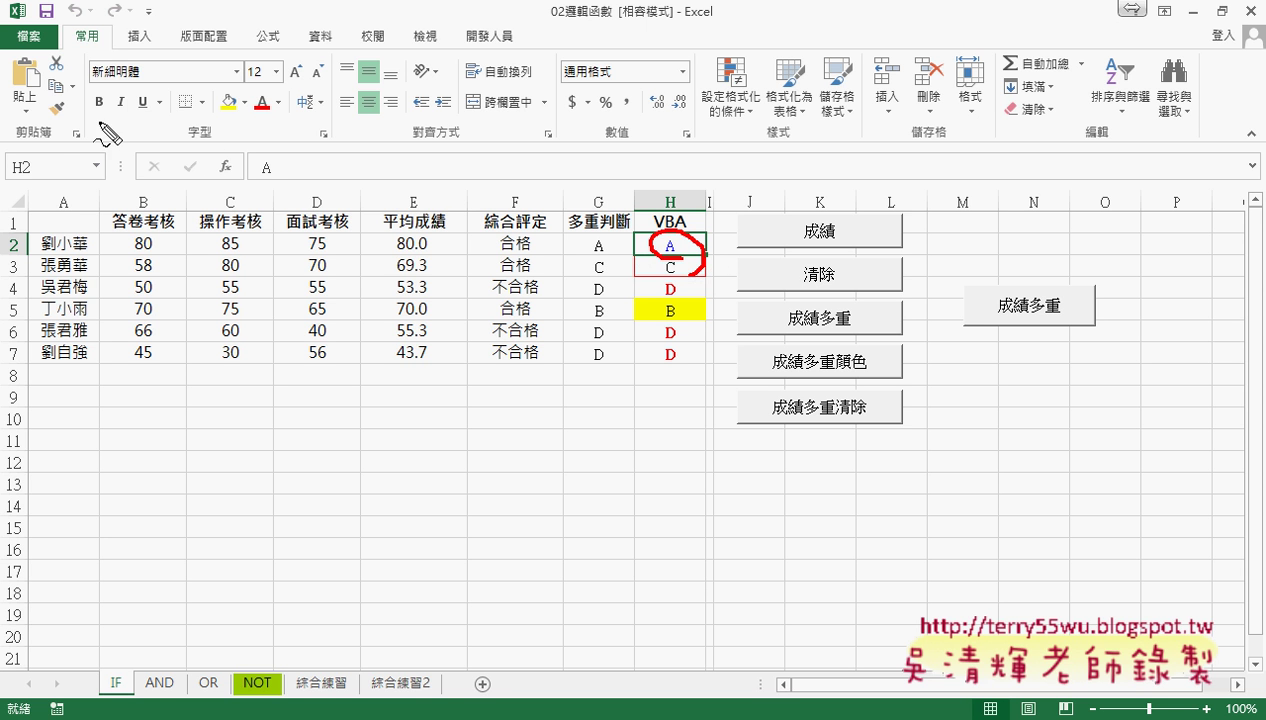
left_click_drag(228, 165, 205, 158)
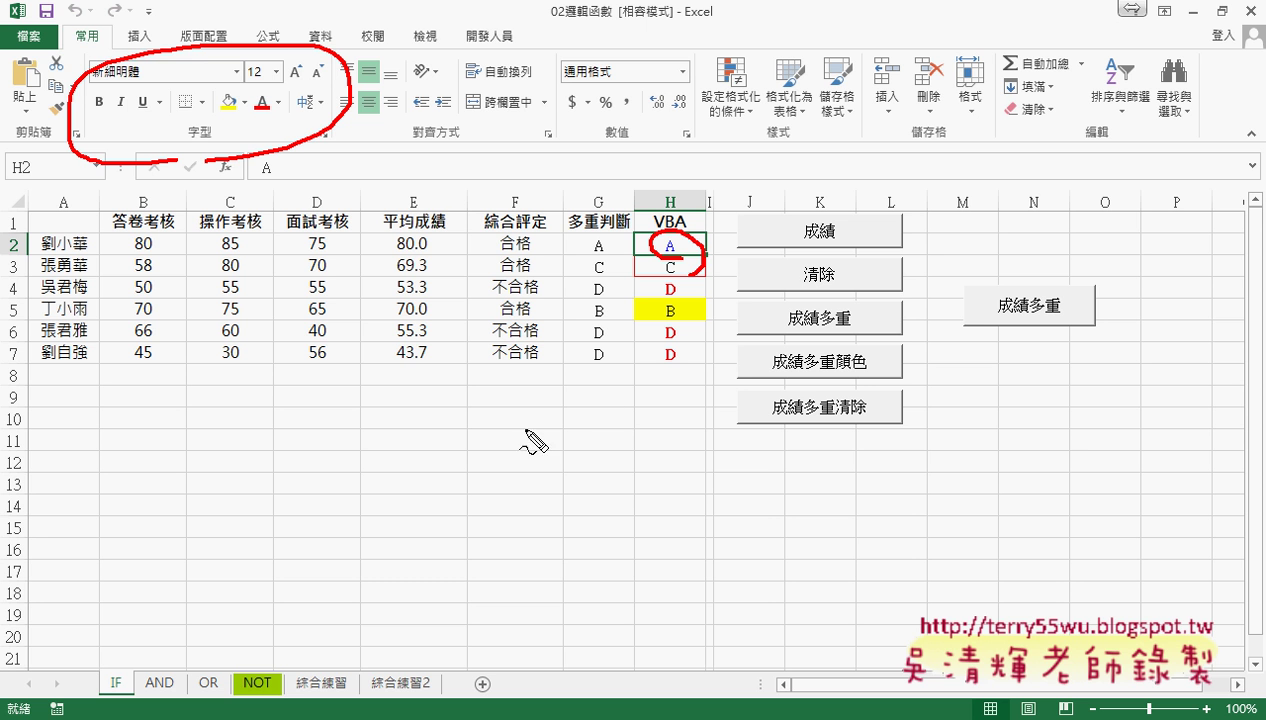
mouse_move(525, 408)
left_mouse_down()
mouse_move(497, 444)
mouse_move(512, 425)
mouse_move(522, 446)
mouse_move(575, 446)
left_mouse_up()
mouse_move(563, 427)
left_mouse_down()
mouse_move(583, 424)
mouse_move(593, 444)
left_mouse_up()
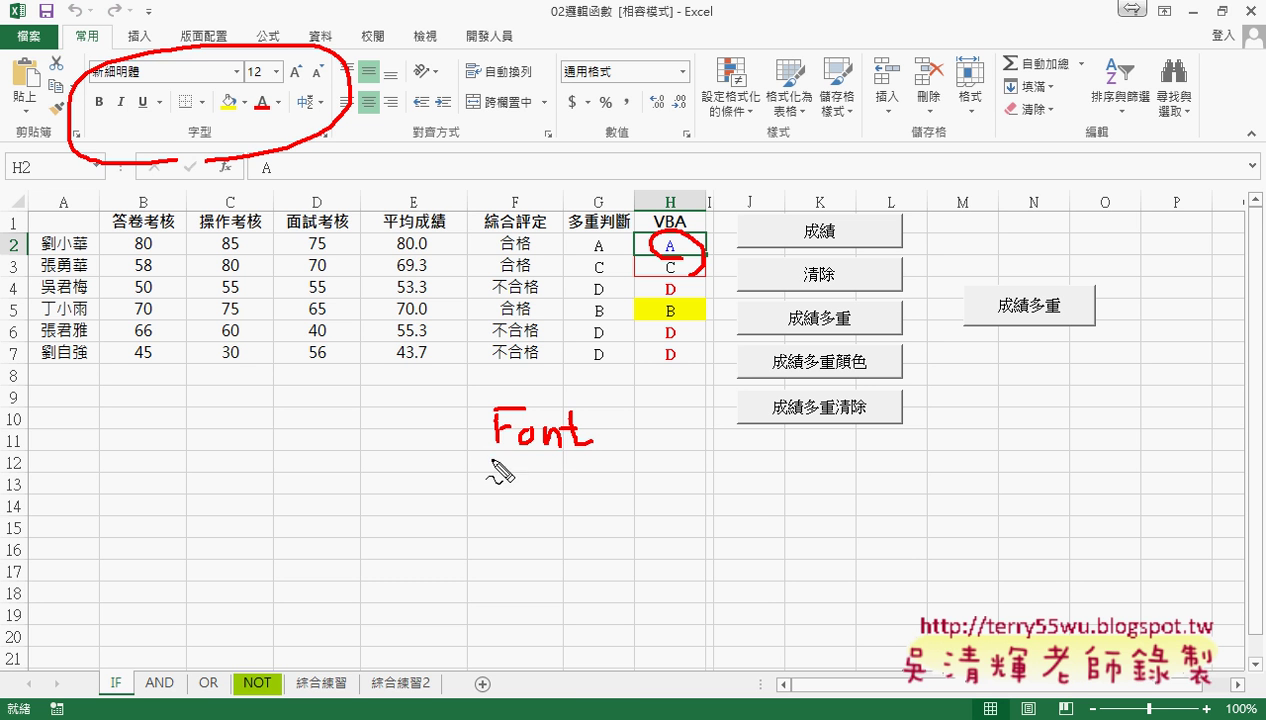
left_click_drag(491, 460, 584, 460)
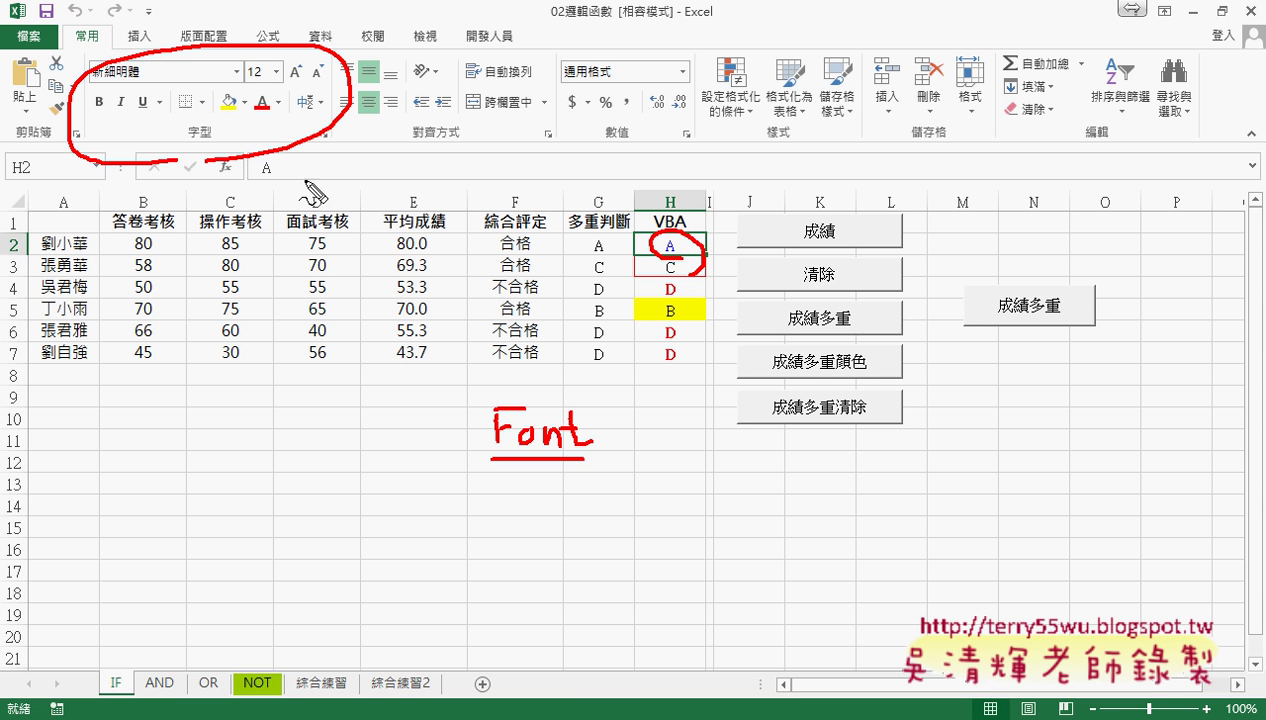
mouse_move(497, 405)
left_mouse_down()
mouse_move(299, 156)
mouse_move(294, 226)
left_mouse_up()
left_click_drag(299, 157, 366, 182)
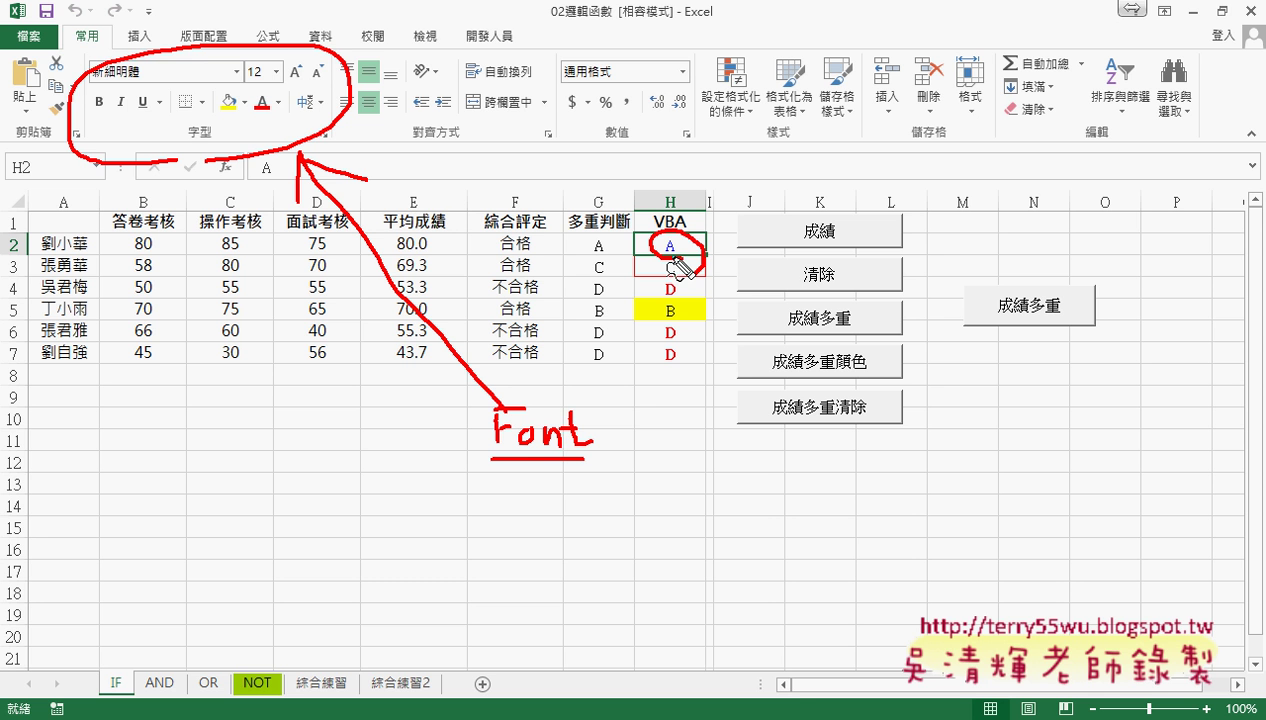
left_click(603, 448)
Close the circle around H2's A and extend the note to 'Font.color = RGB', underlining RGB.
left_click_drag(710, 252, 672, 268)
mouse_move(640, 427)
left_mouse_down()
mouse_move(641, 447)
mouse_move(667, 431)
left_mouse_up()
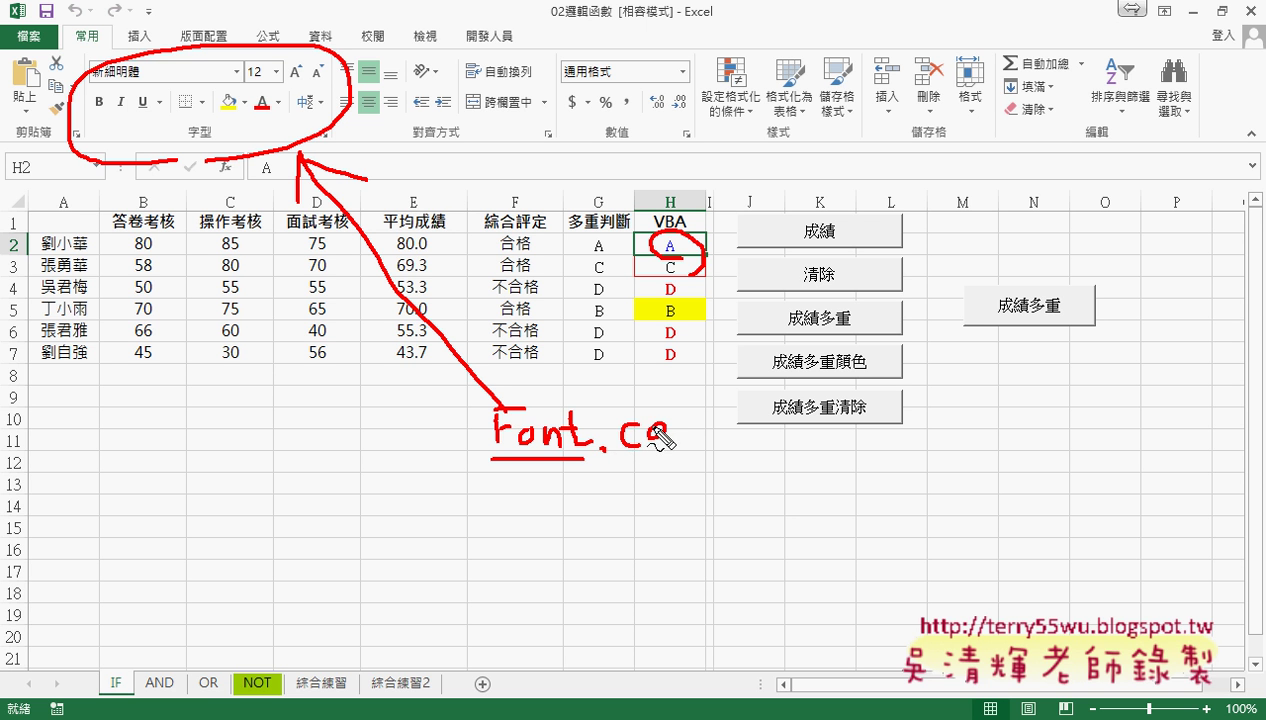
mouse_move(686, 381)
left_mouse_down()
mouse_move(685, 446)
mouse_move(705, 445)
mouse_move(703, 428)
mouse_move(788, 423)
left_mouse_up()
left_click_drag(746, 432, 790, 430)
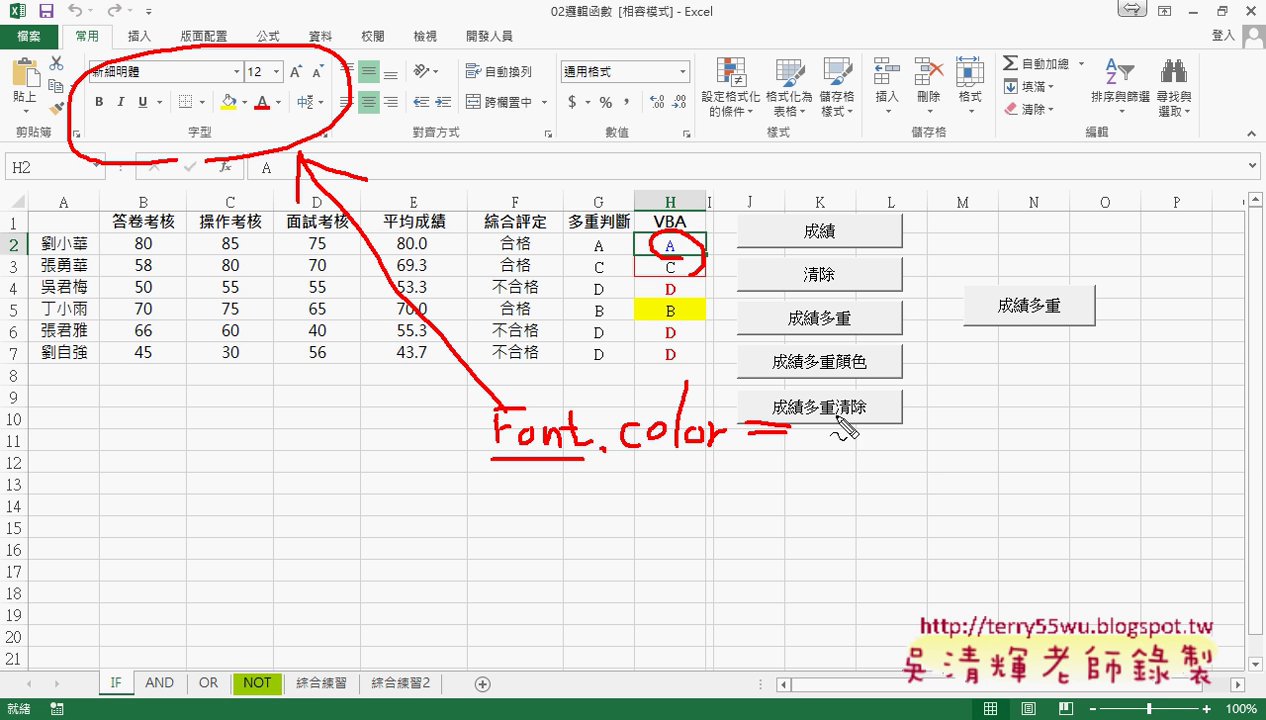
mouse_move(812, 444)
left_mouse_down()
mouse_move(817, 418)
mouse_move(840, 444)
left_mouse_up()
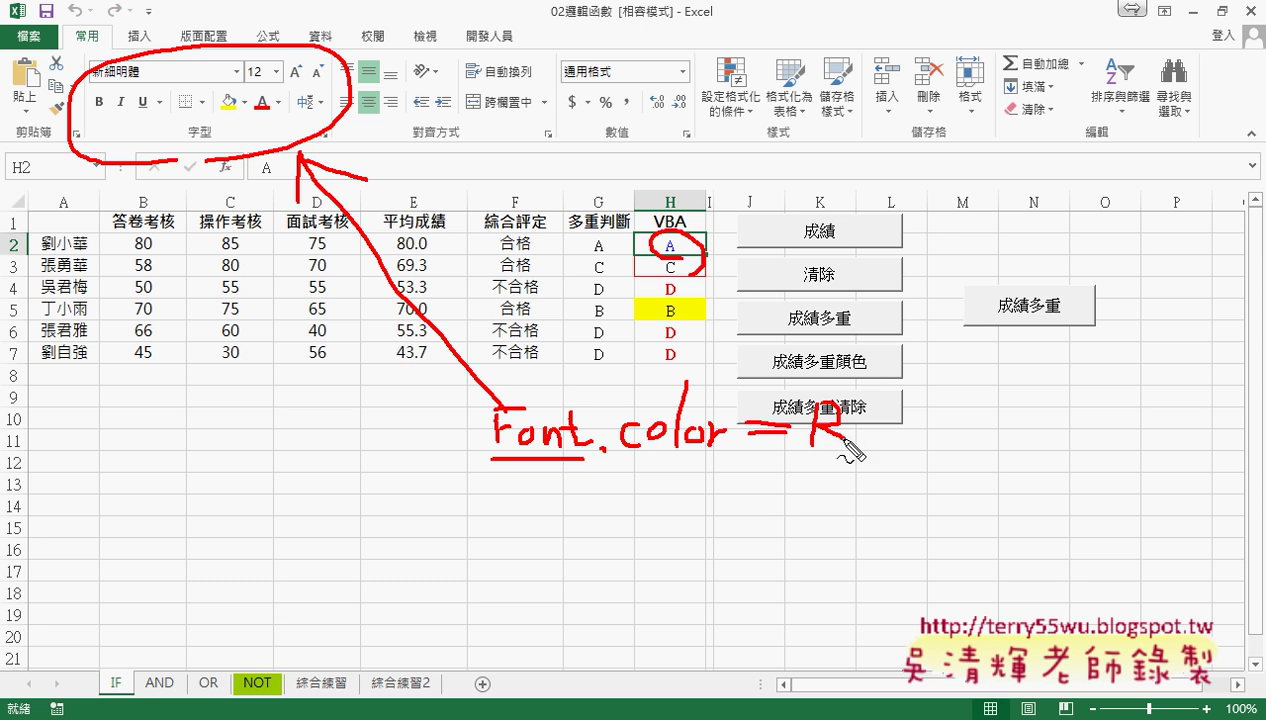
mouse_move(883, 402)
left_mouse_down()
mouse_move(877, 428)
mouse_move(900, 442)
left_mouse_up()
left_click_drag(900, 398, 906, 444)
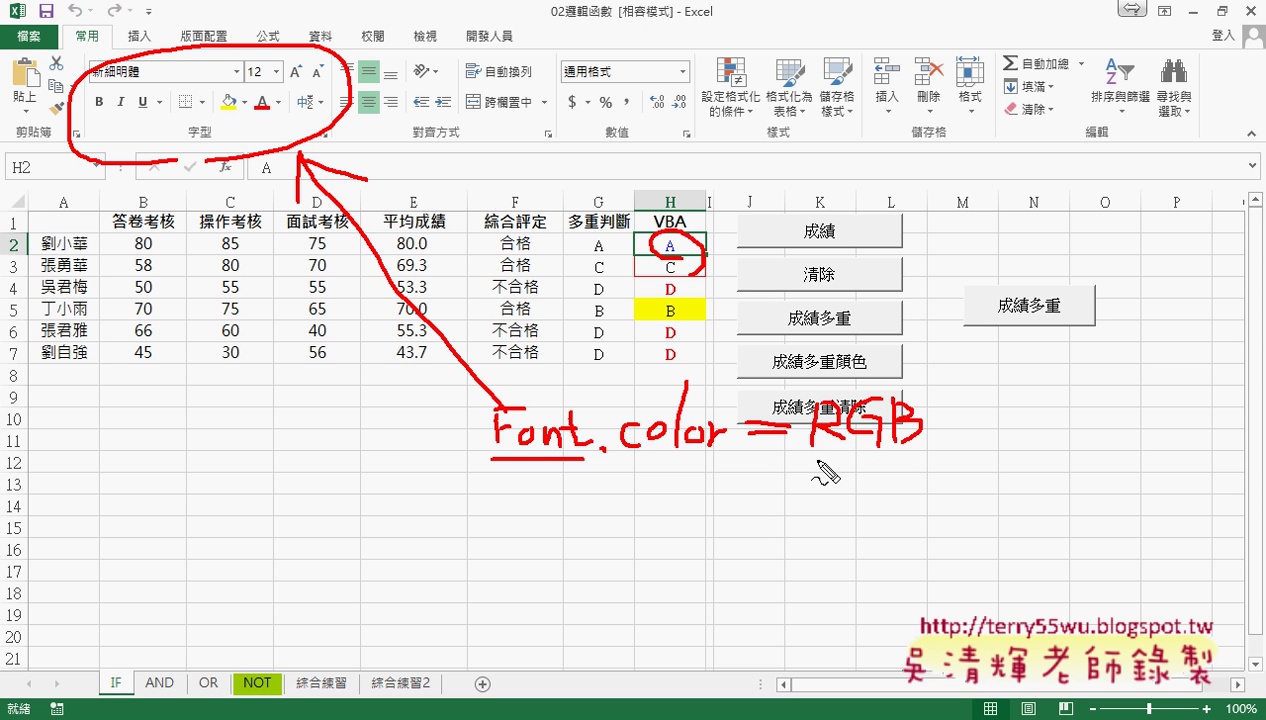
left_click_drag(815, 461, 896, 462)
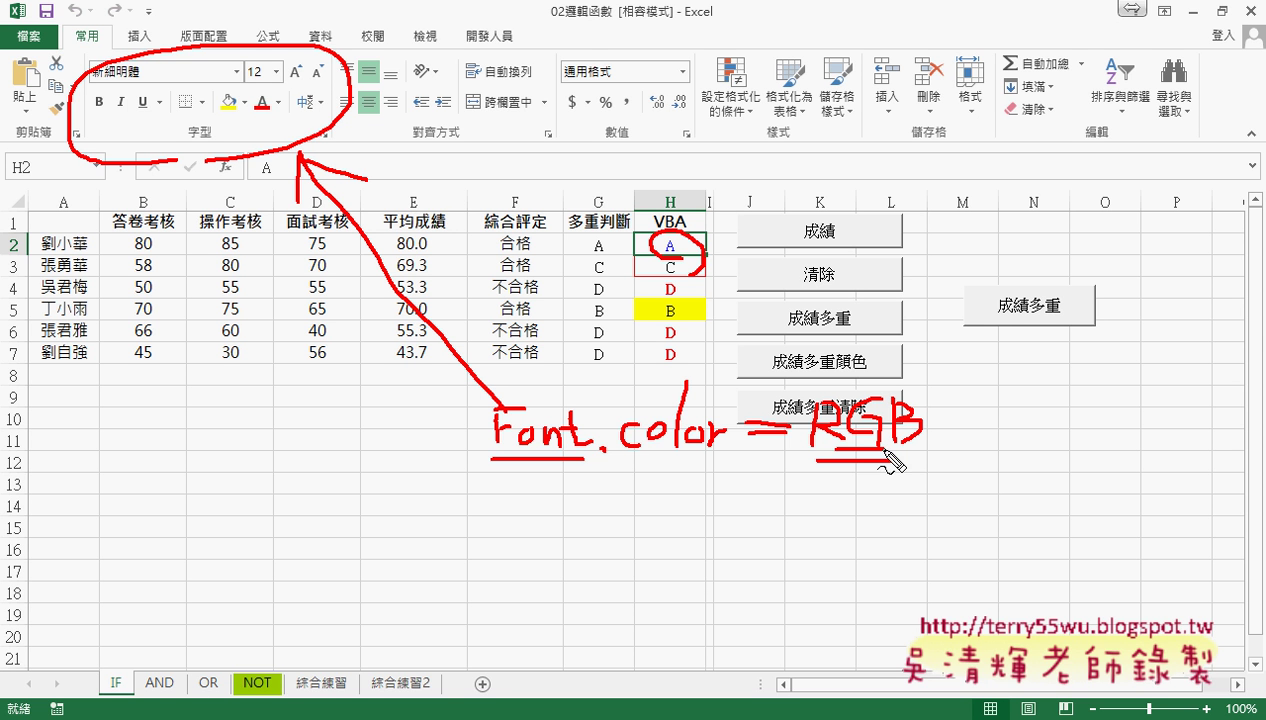
Complete the ink note as RGB(0,0,255) and write the 0-255 range with 2^8 beneath.
left_click_drag(966, 400, 957, 467)
left_click_drag(1134, 392, 1138, 457)
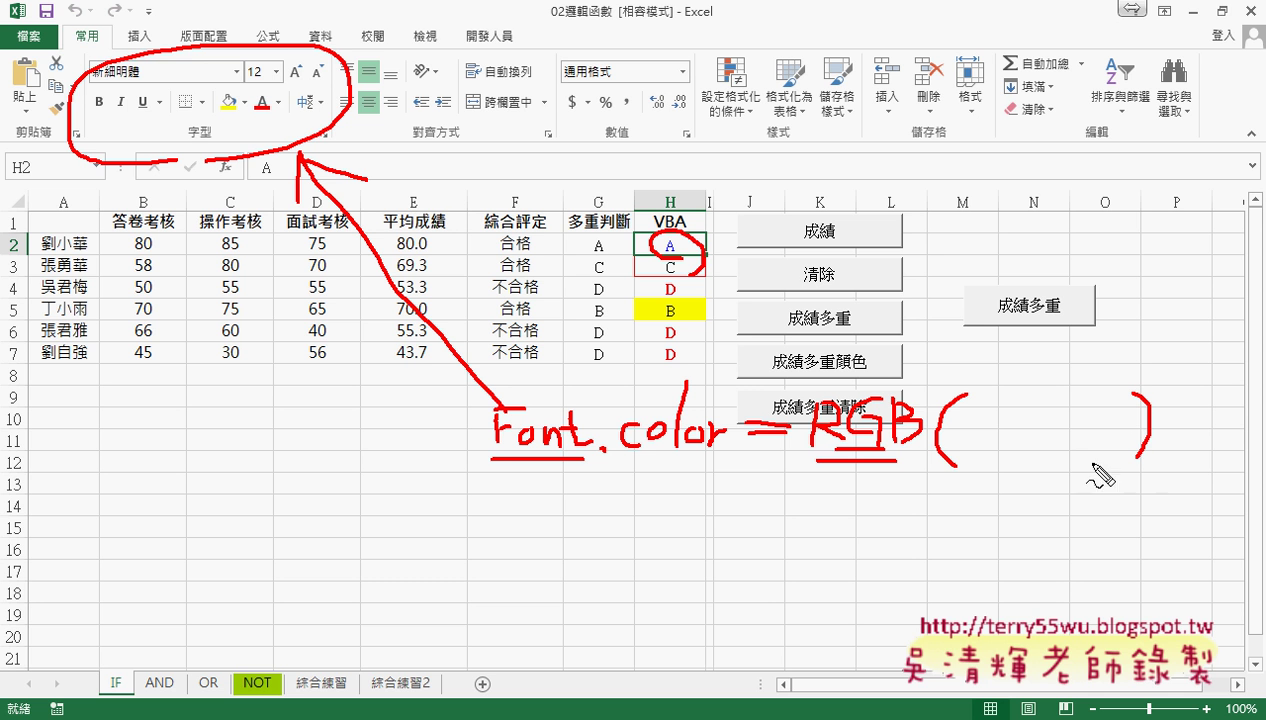
mouse_move(1024, 463)
left_mouse_down()
mouse_move(1020, 476)
mouse_move(1075, 473)
left_mouse_up()
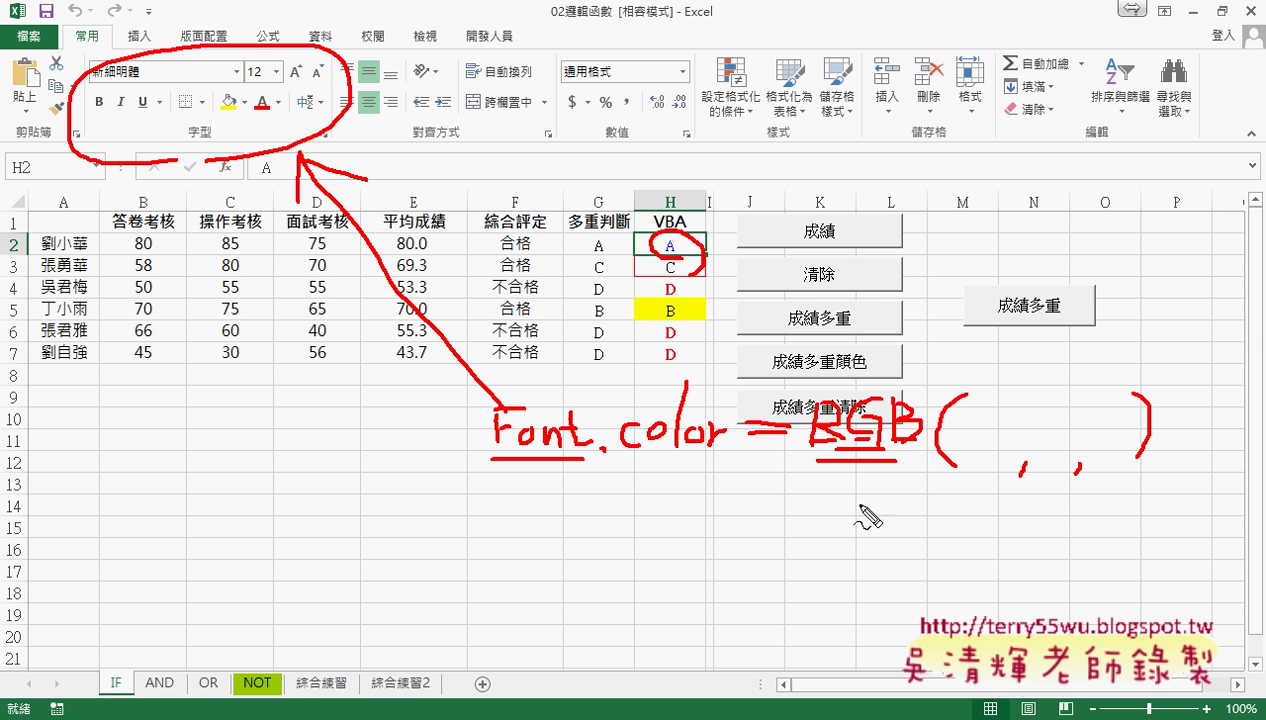
mouse_move(824, 518)
left_mouse_down()
mouse_move(872, 530)
mouse_move(905, 508)
mouse_move(930, 522)
left_mouse_up()
left_click_drag(808, 550, 947, 552)
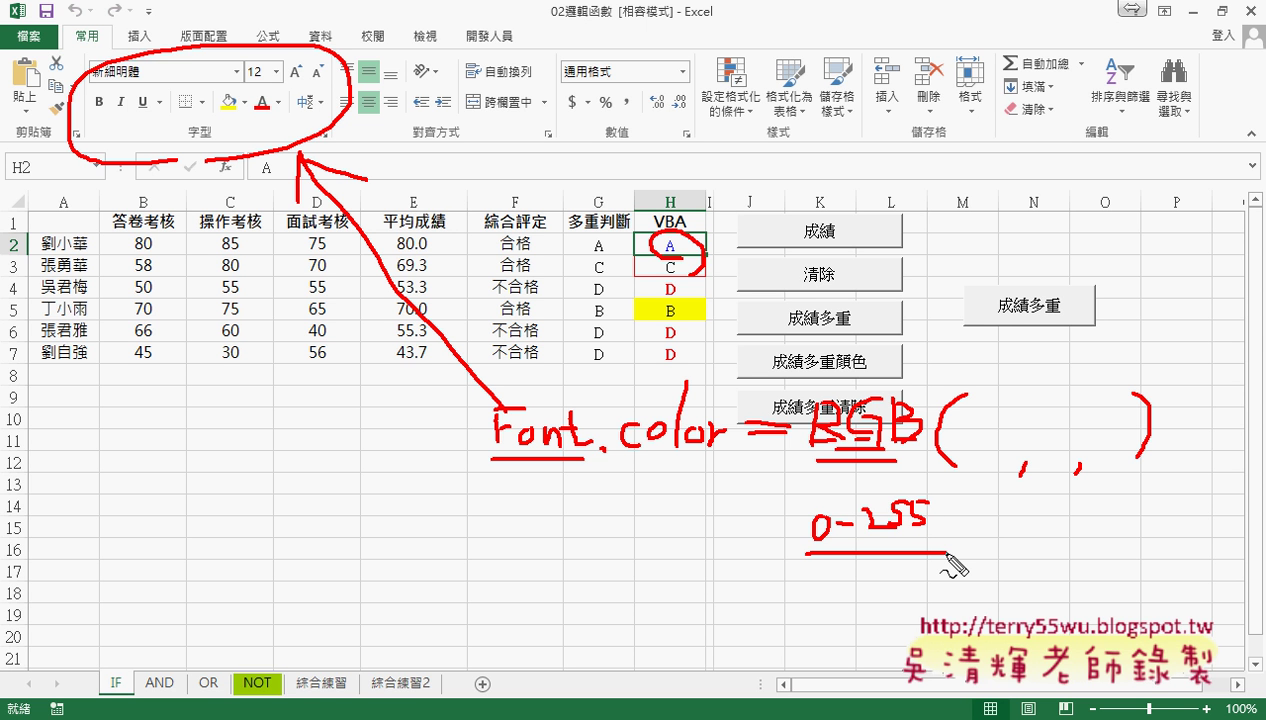
mouse_move(887, 603)
left_mouse_down()
mouse_move(898, 614)
mouse_move(906, 596)
left_mouse_up()
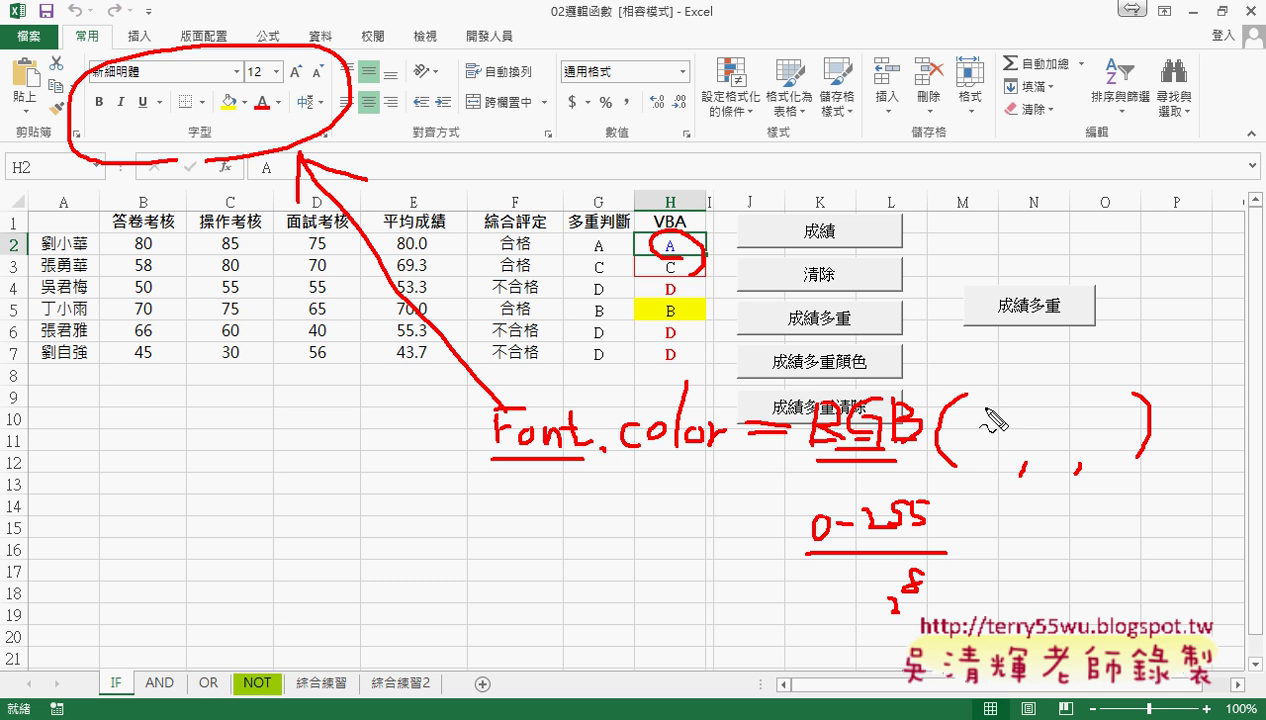
left_click_drag(985, 416, 1058, 425)
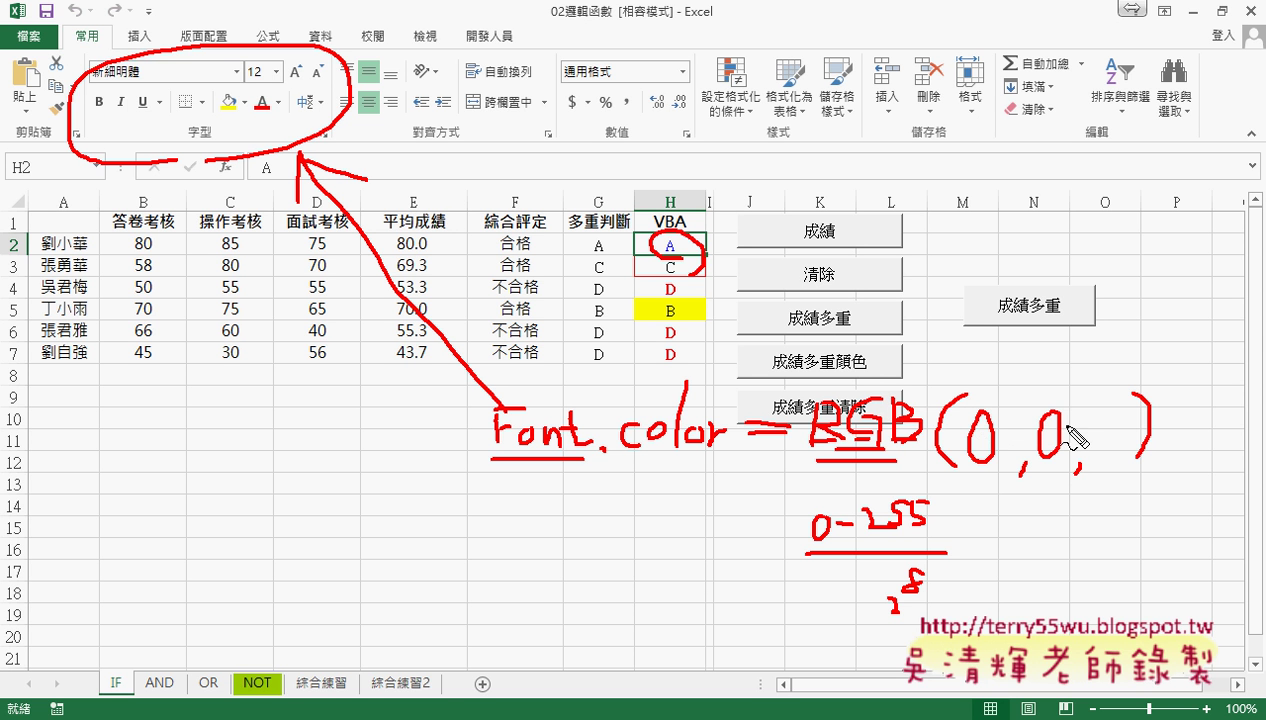
mouse_move(1086, 416)
left_mouse_down()
mouse_move(1100, 452)
mouse_move(1139, 435)
left_mouse_up()
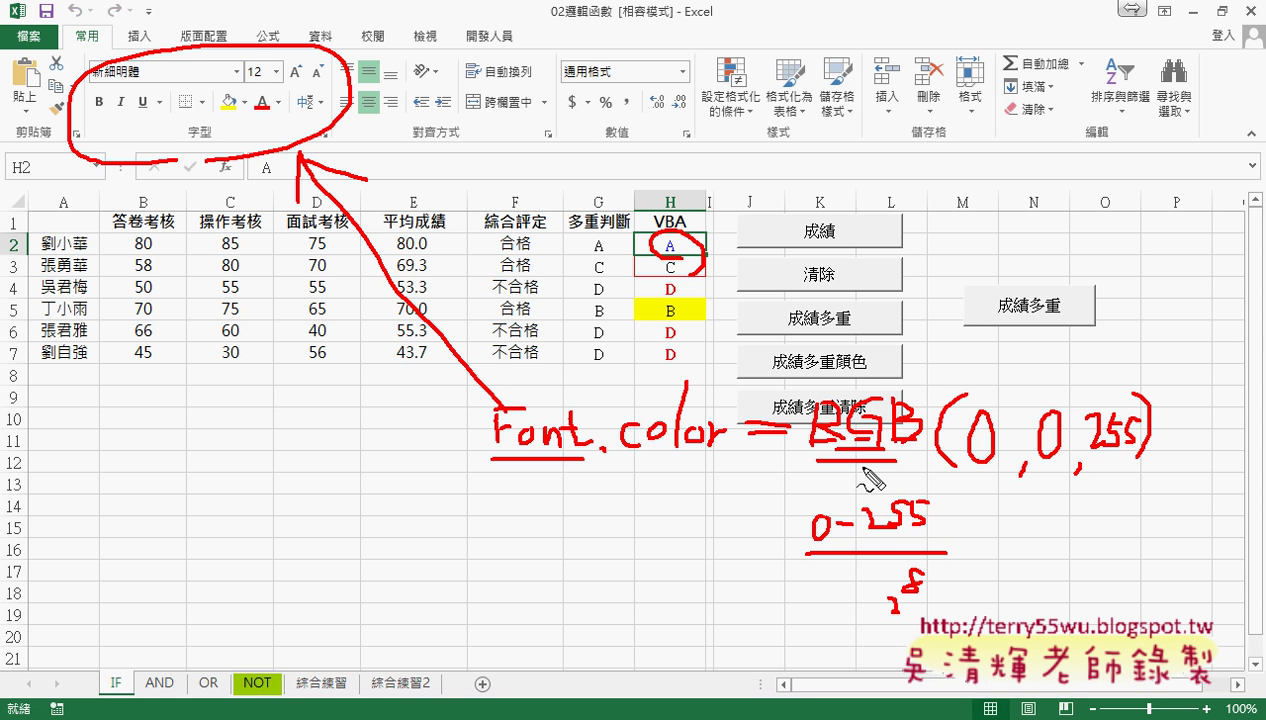
Underline 'color' and the (0,0,255) values, mark cells H5 and H3, then erase all the red ink.
left_click_drag(652, 448, 742, 448)
left_click_drag(655, 463, 701, 463)
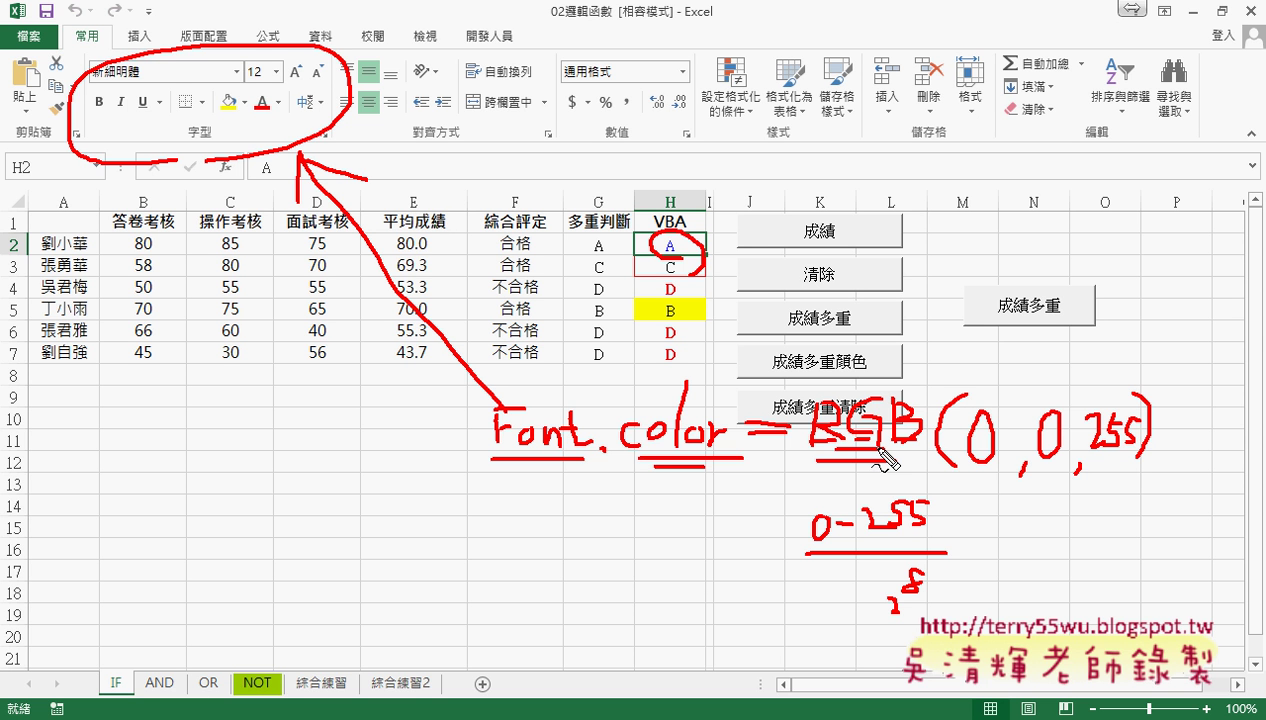
left_click_drag(915, 466, 1135, 462)
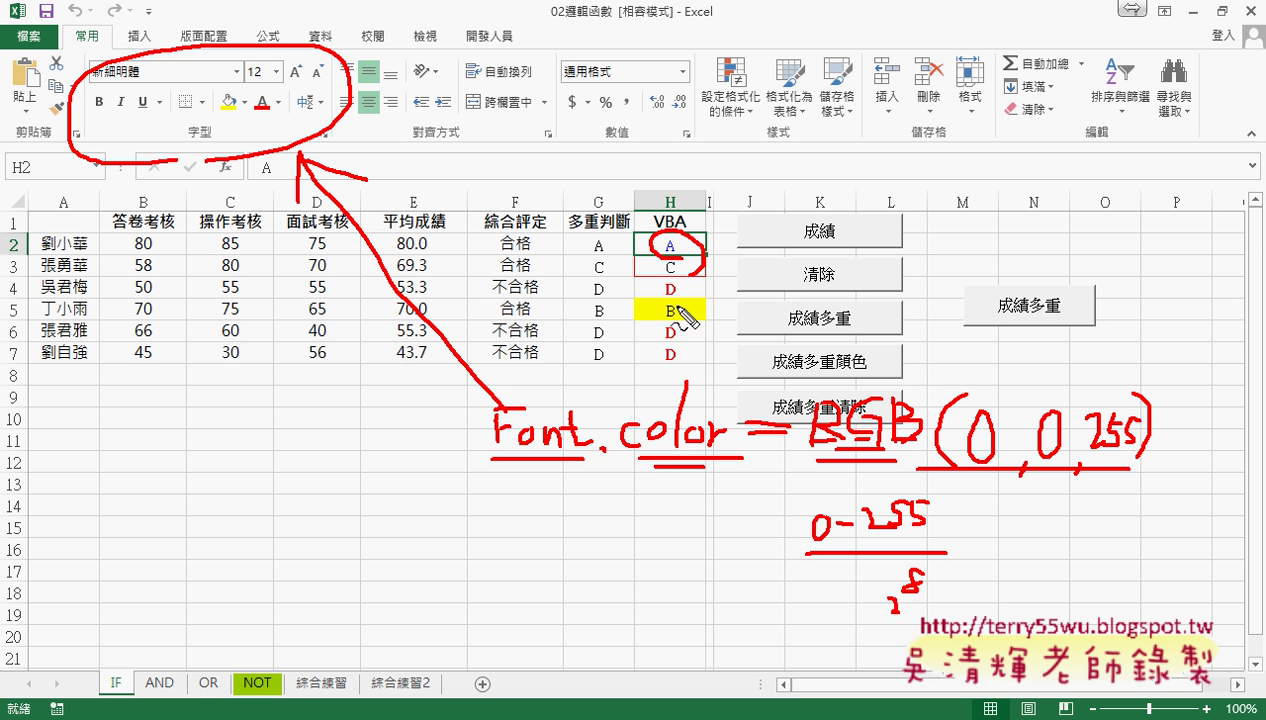
mouse_move(637, 324)
left_mouse_down()
mouse_move(704, 320)
mouse_move(636, 322)
left_mouse_up()
mouse_move(655, 257)
left_mouse_down()
mouse_move(640, 285)
mouse_move(695, 284)
left_mouse_up()
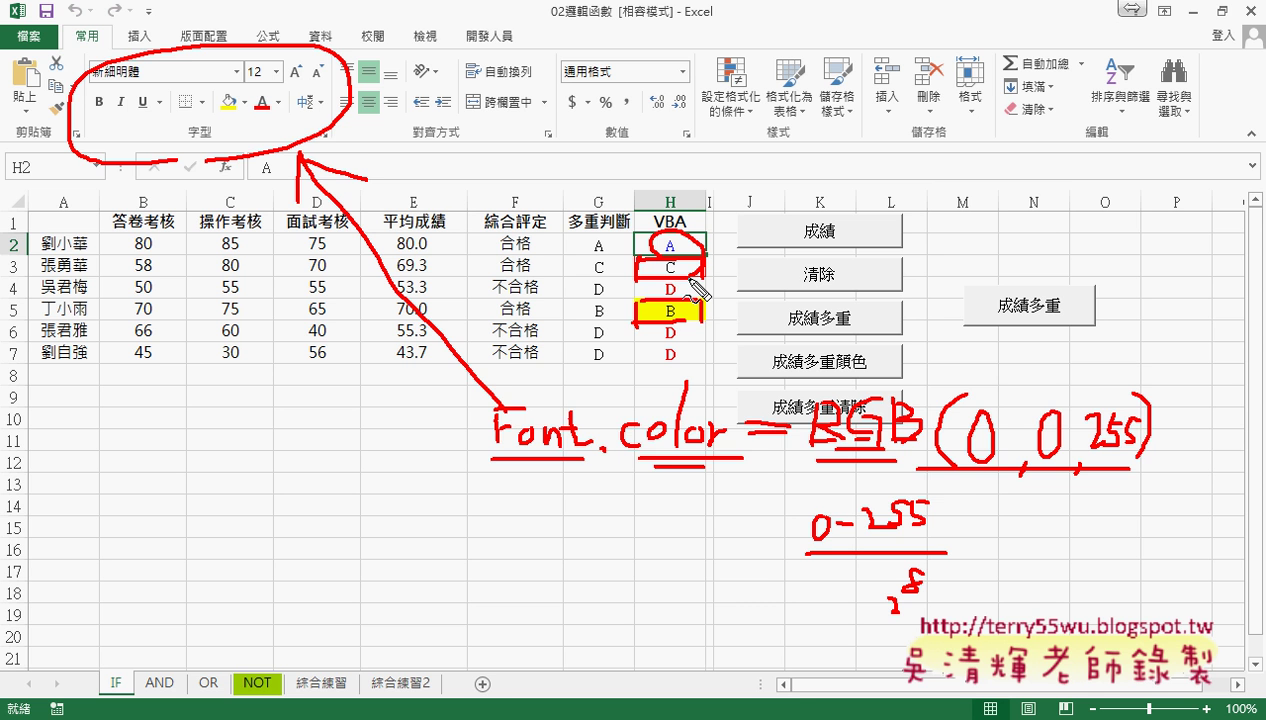
key("Escape")
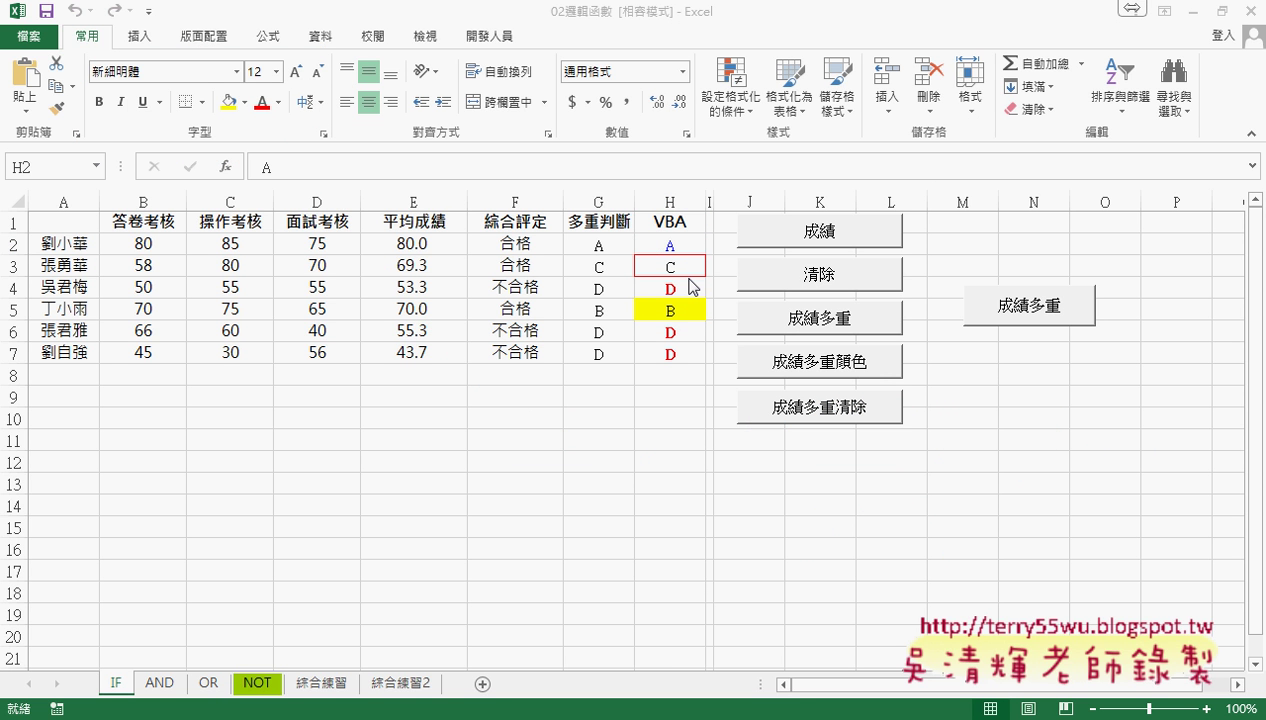